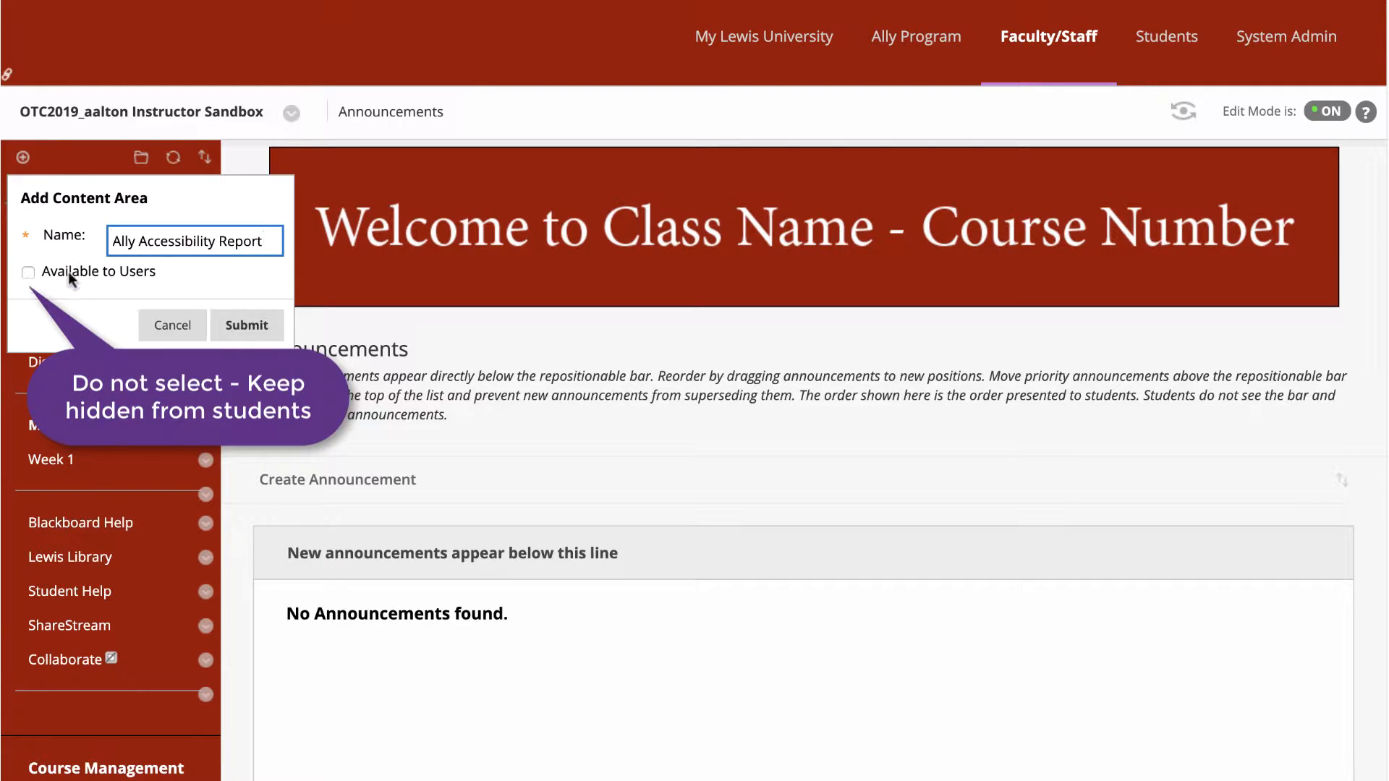
# Add the "Ally Accessibility Report" content area to the course menu, unavailable to users, and open it
pyautogui.click(264, 324)
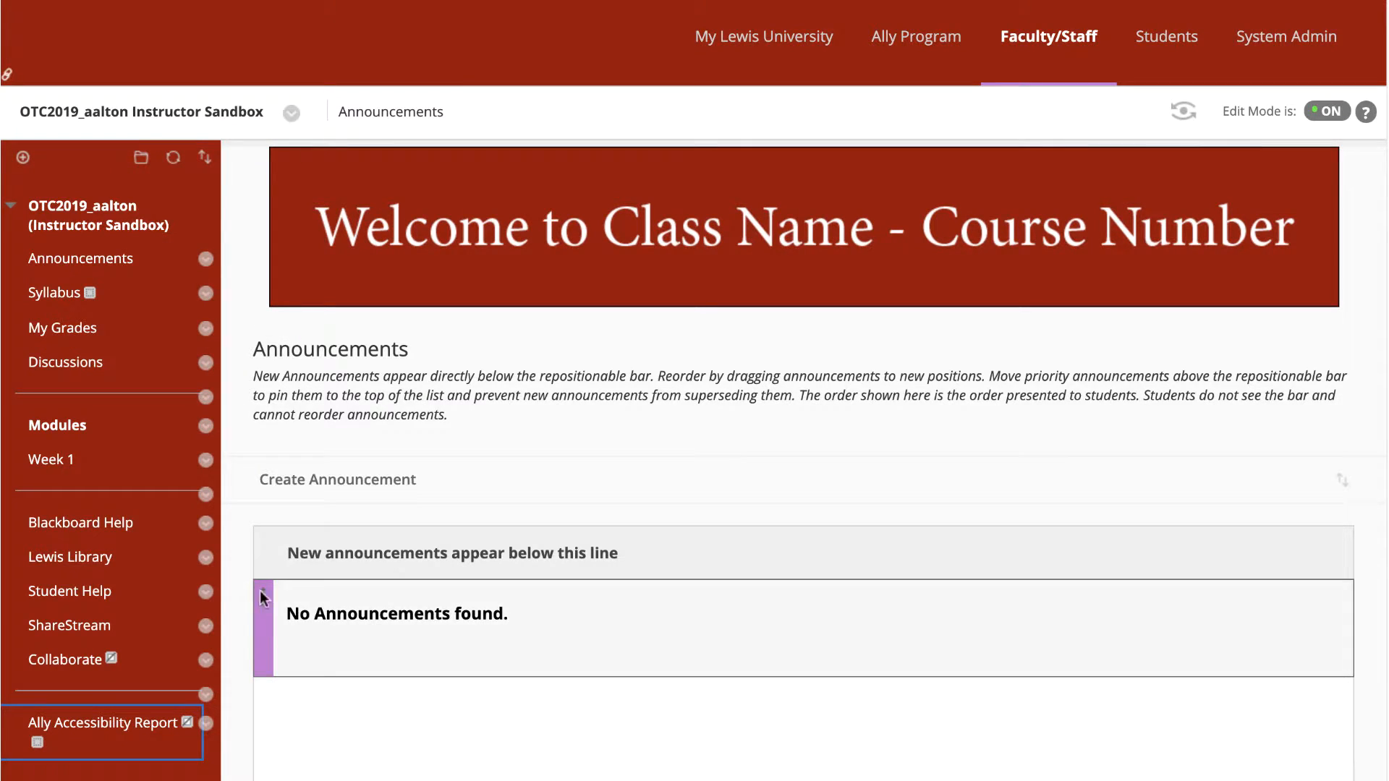
pyautogui.scroll(-3, 181, 506)
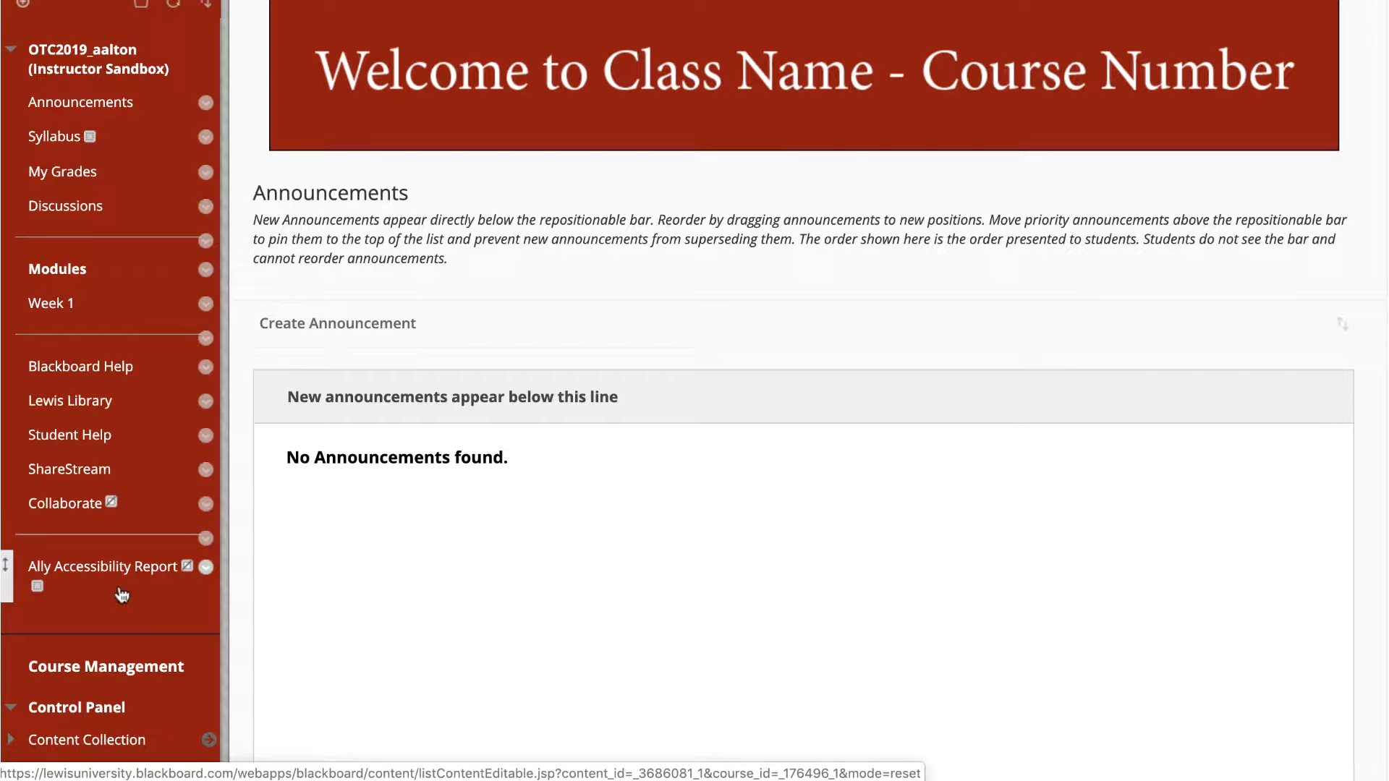
pyautogui.click(113, 575)
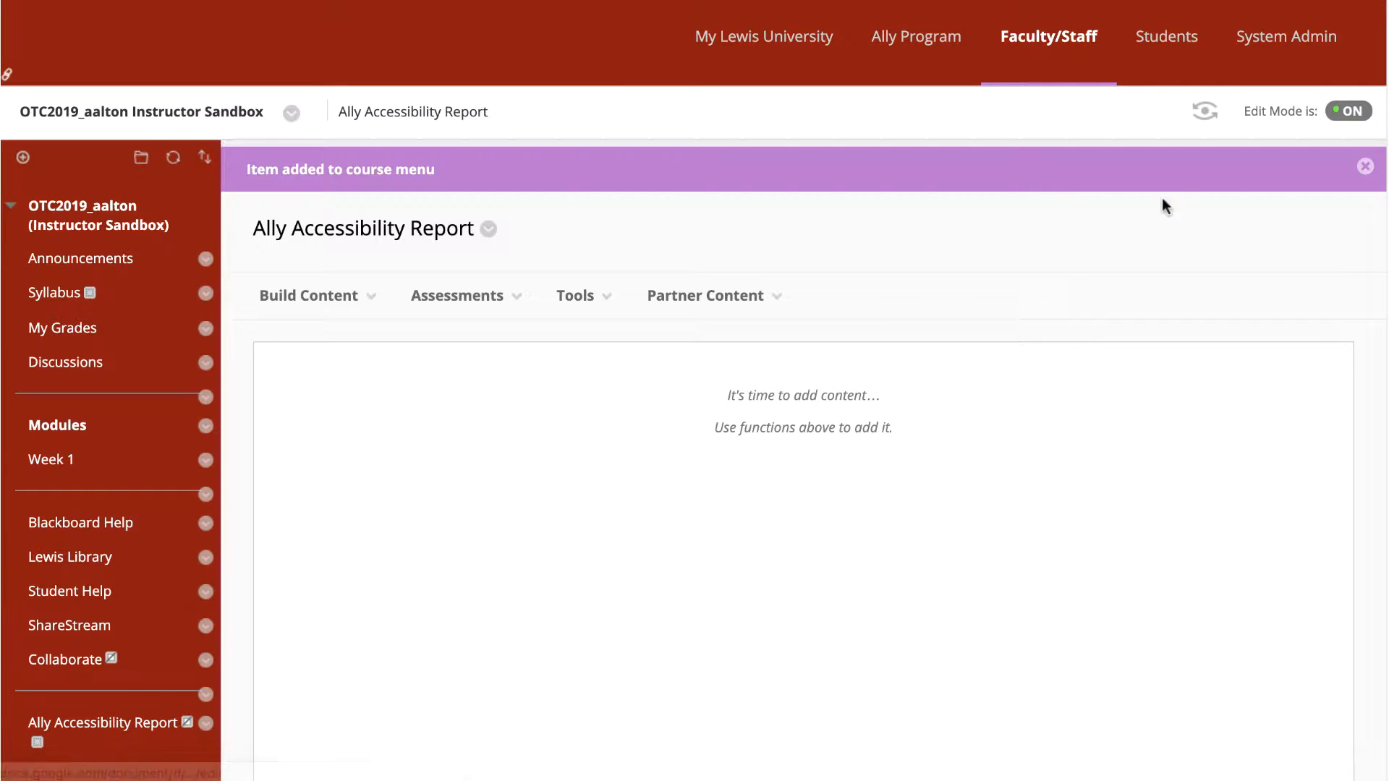
pyautogui.click(1366, 166)
pyautogui.scroll(-2, 1097, 282)
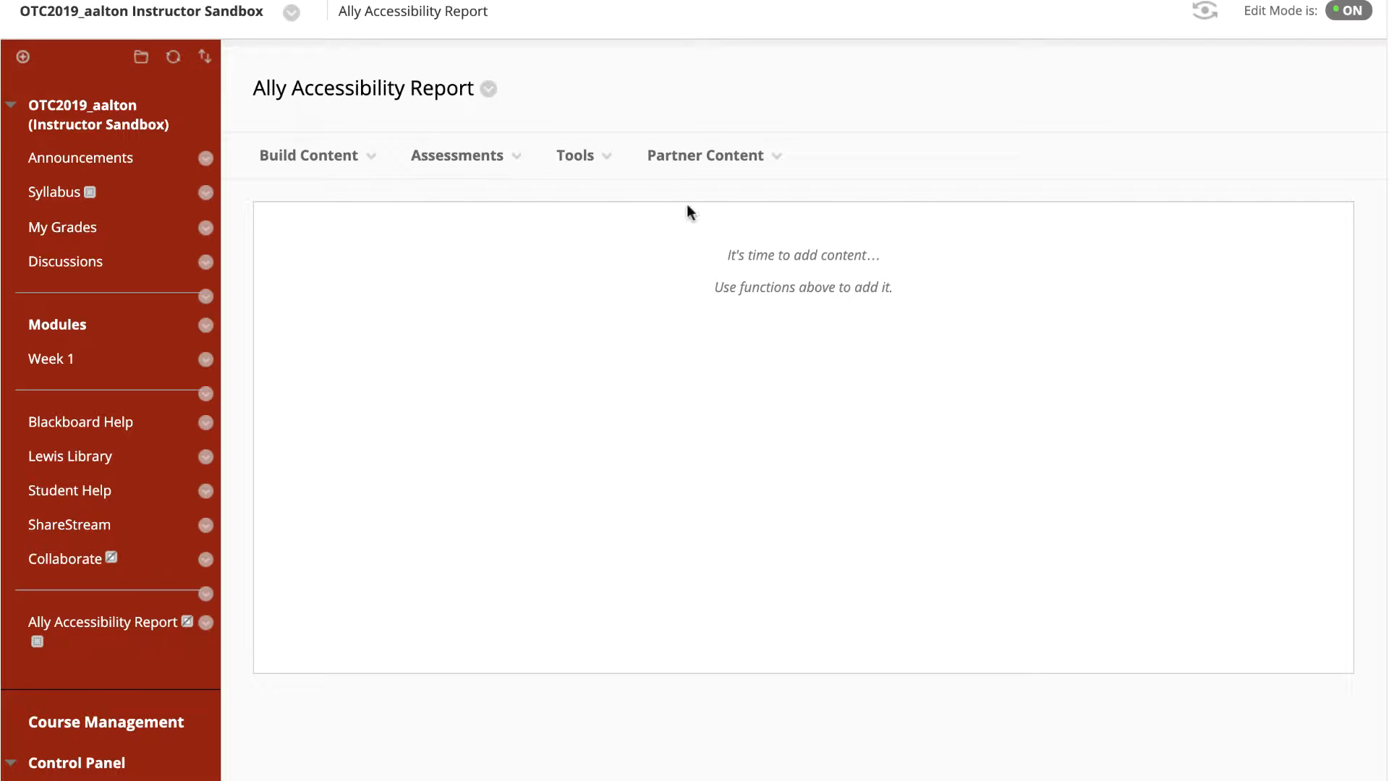
# Start a new Ally Accessibility Report tool item in the content area and name it "Ally Accessibility Report"
pyautogui.click(597, 163)
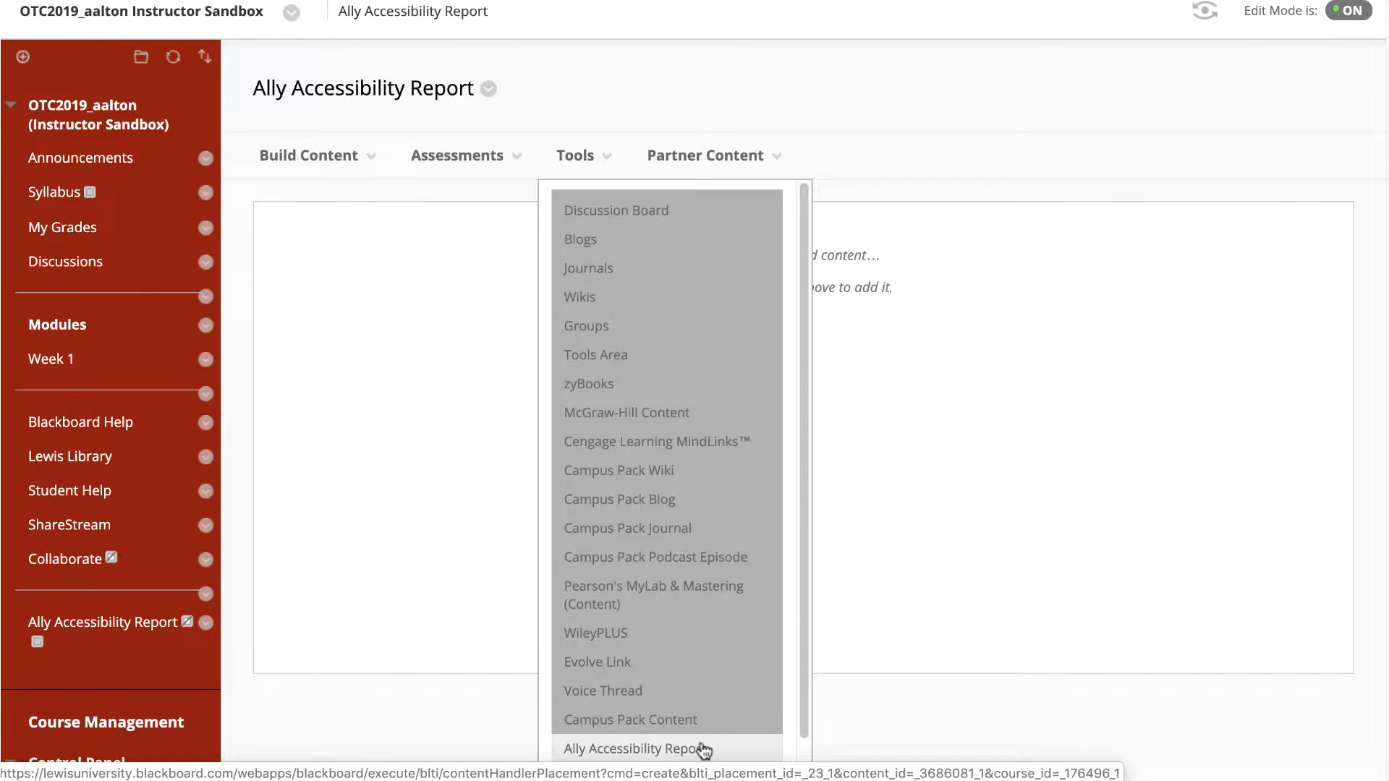
pyautogui.scroll(-1, 704, 751)
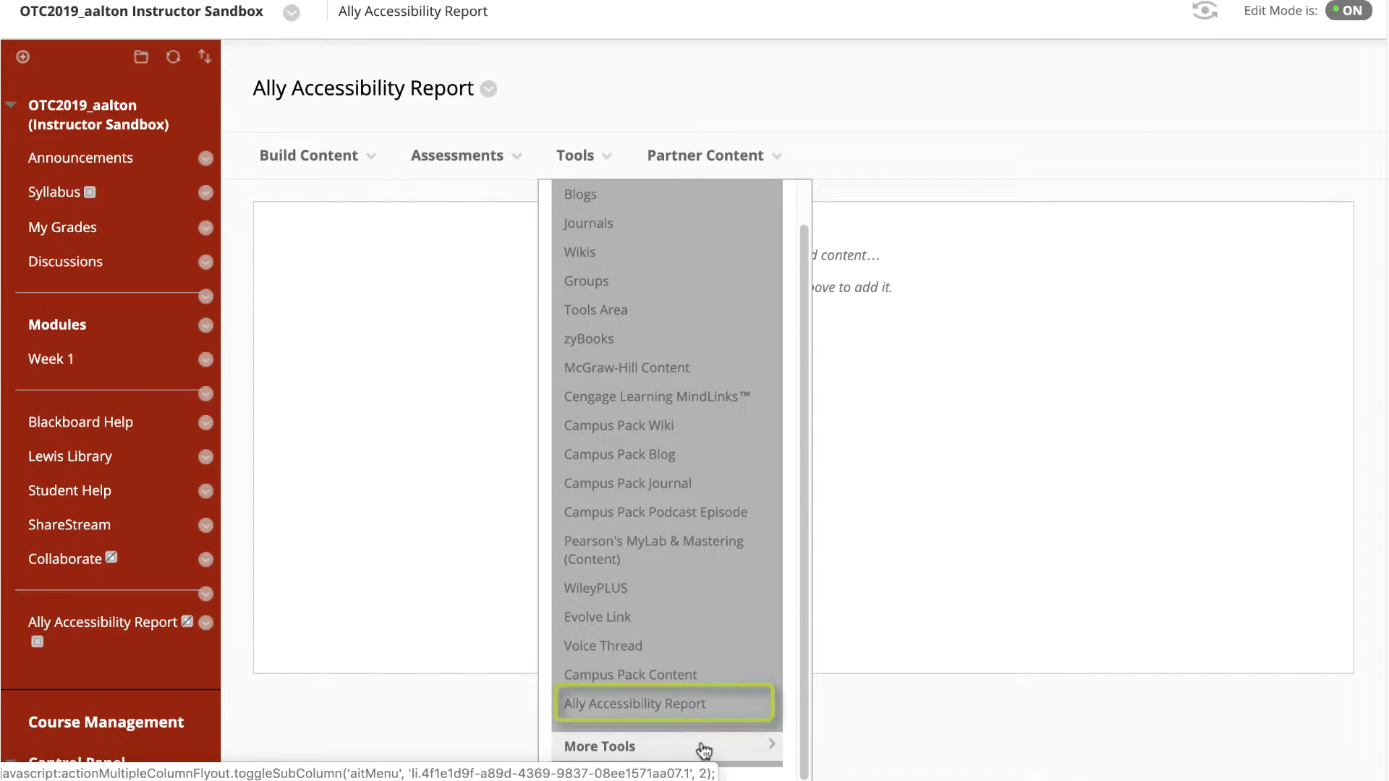
pyautogui.click(726, 708)
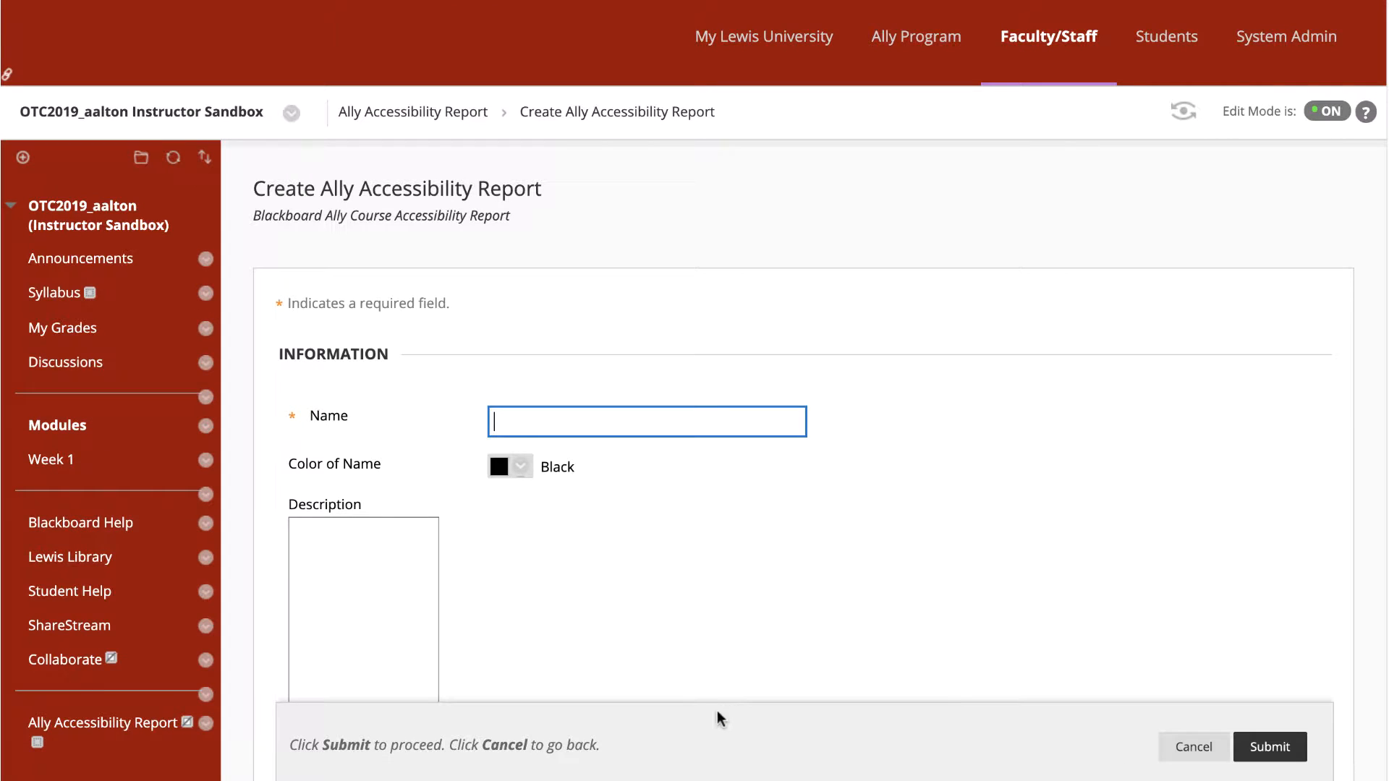
pyautogui.write('Ally Acc')
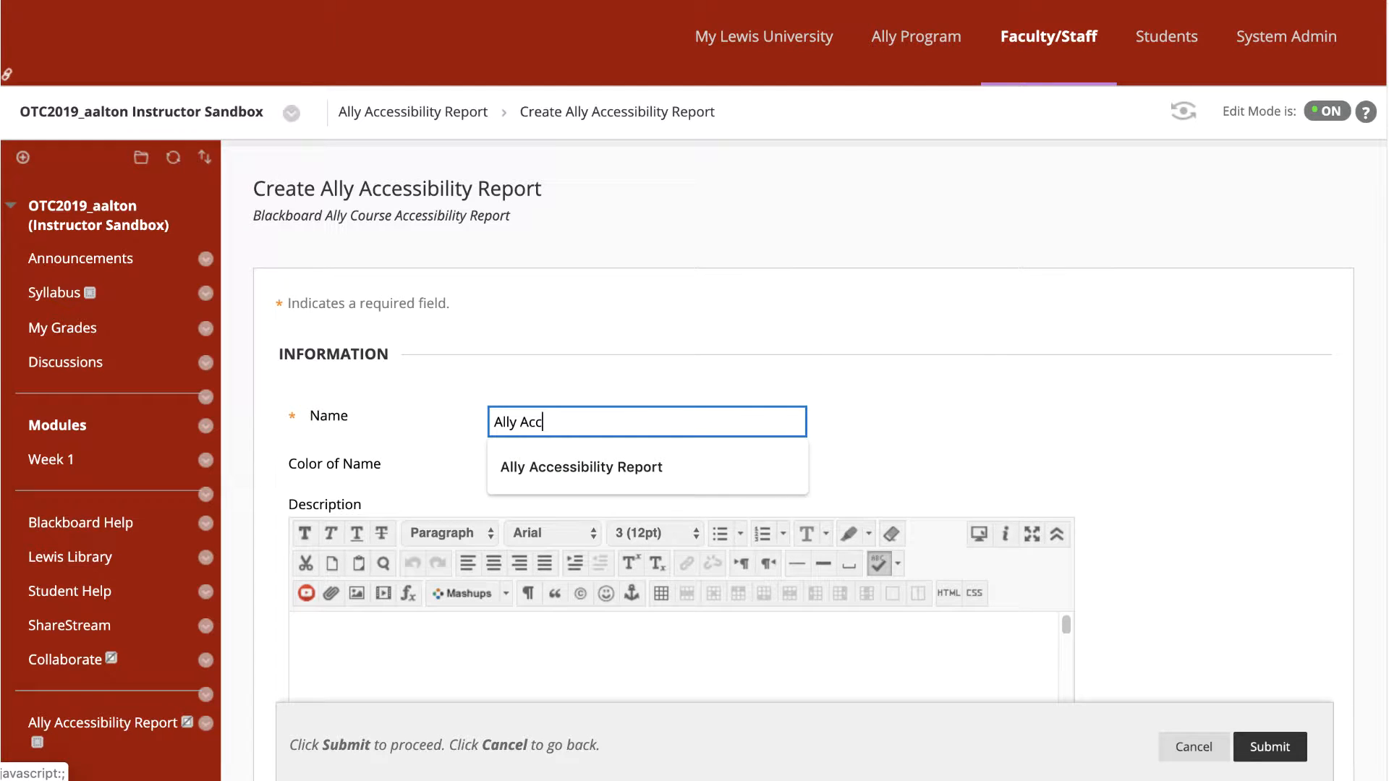
pyautogui.press('Down')
pyautogui.press('Tab')
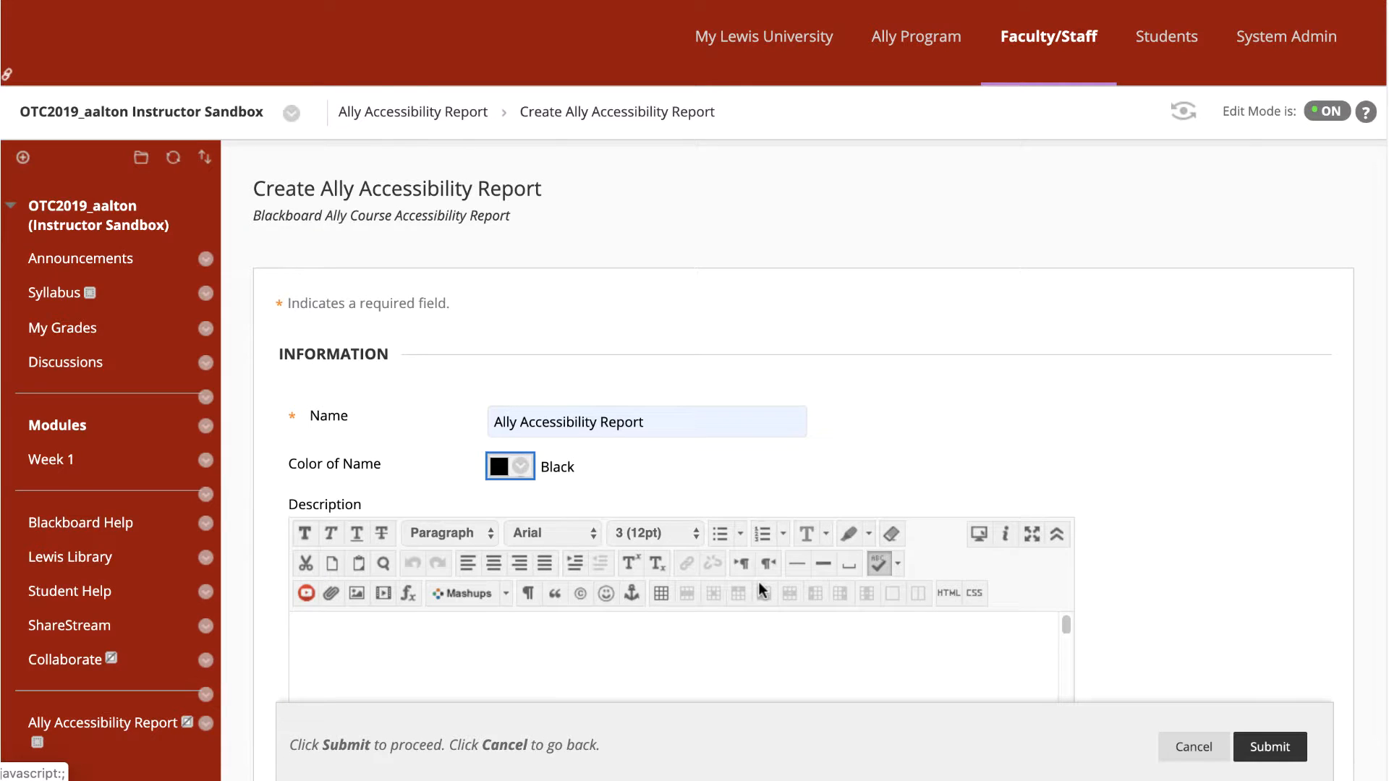
# Enter the description "Reminder: Keep this menu item hidden from students." and submit the report item
pyautogui.scroll(-3, 758, 581)
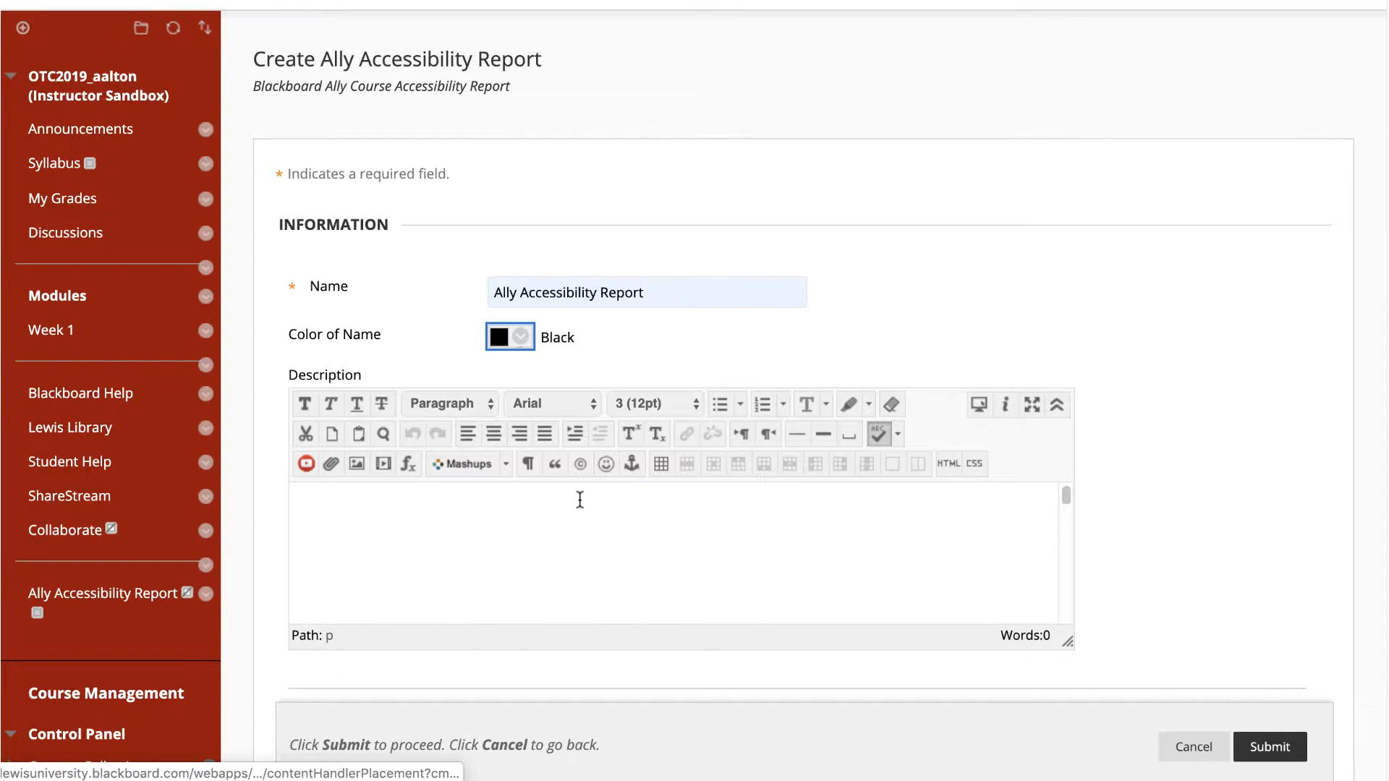
pyautogui.click(580, 499)
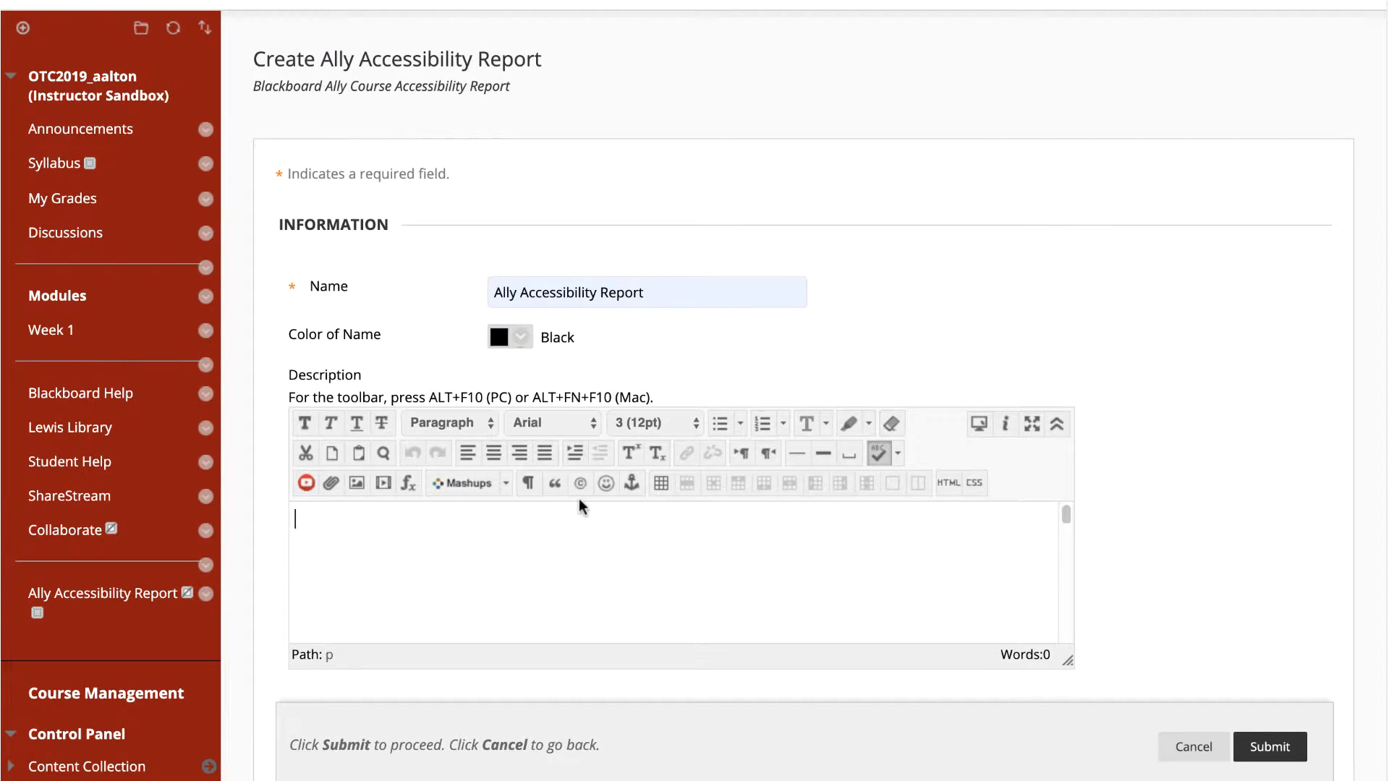
pyautogui.write('Reminder: Keep')
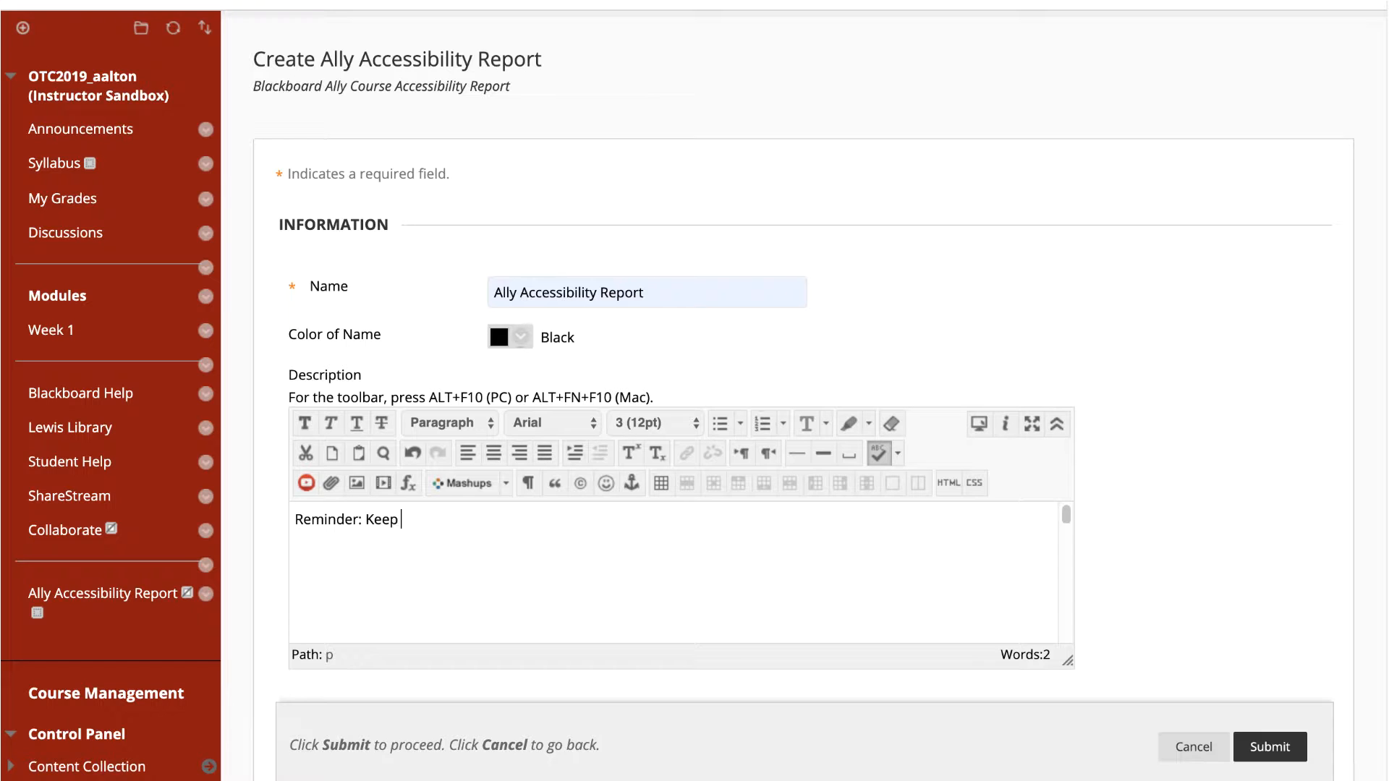
pyautogui.write(' this menu item hidden from')
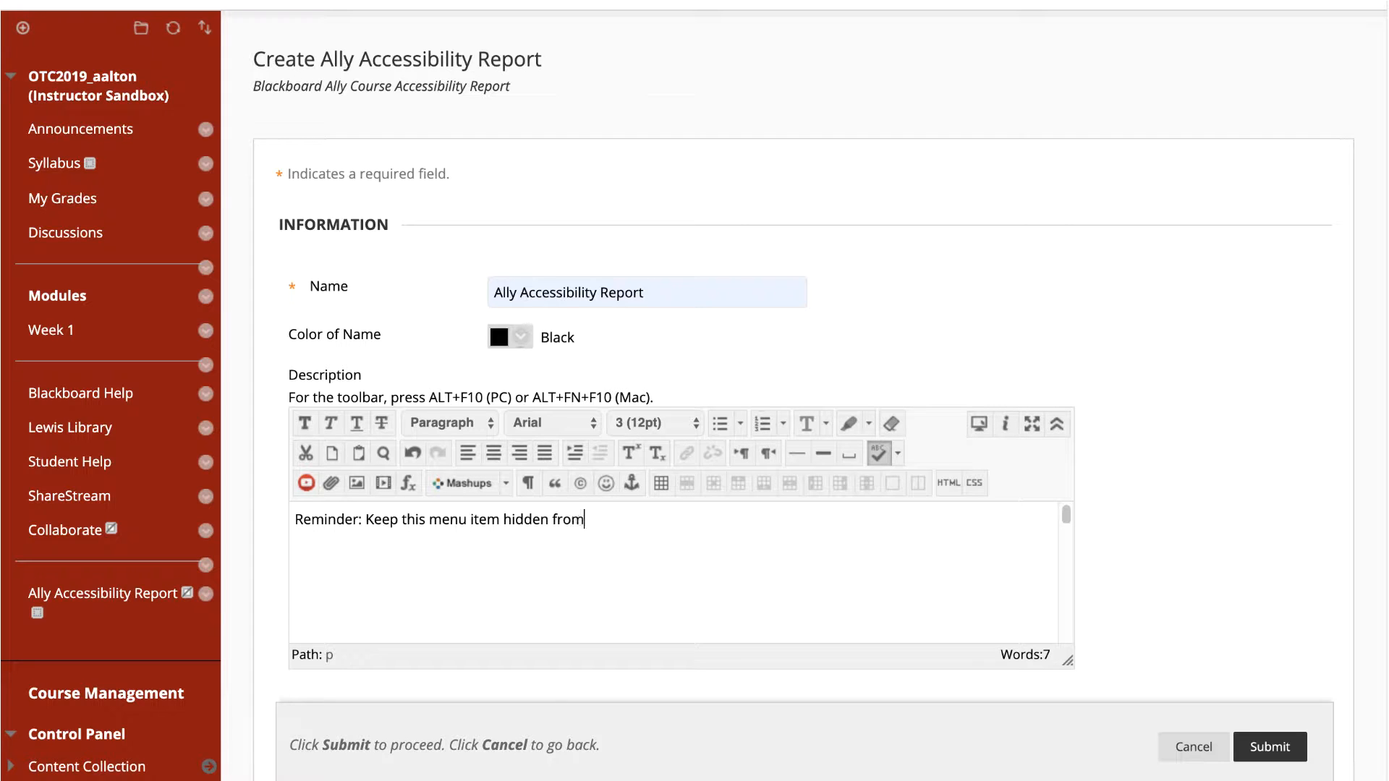
pyautogui.write(' students.')
pyautogui.scroll(-5, 1161, 603)
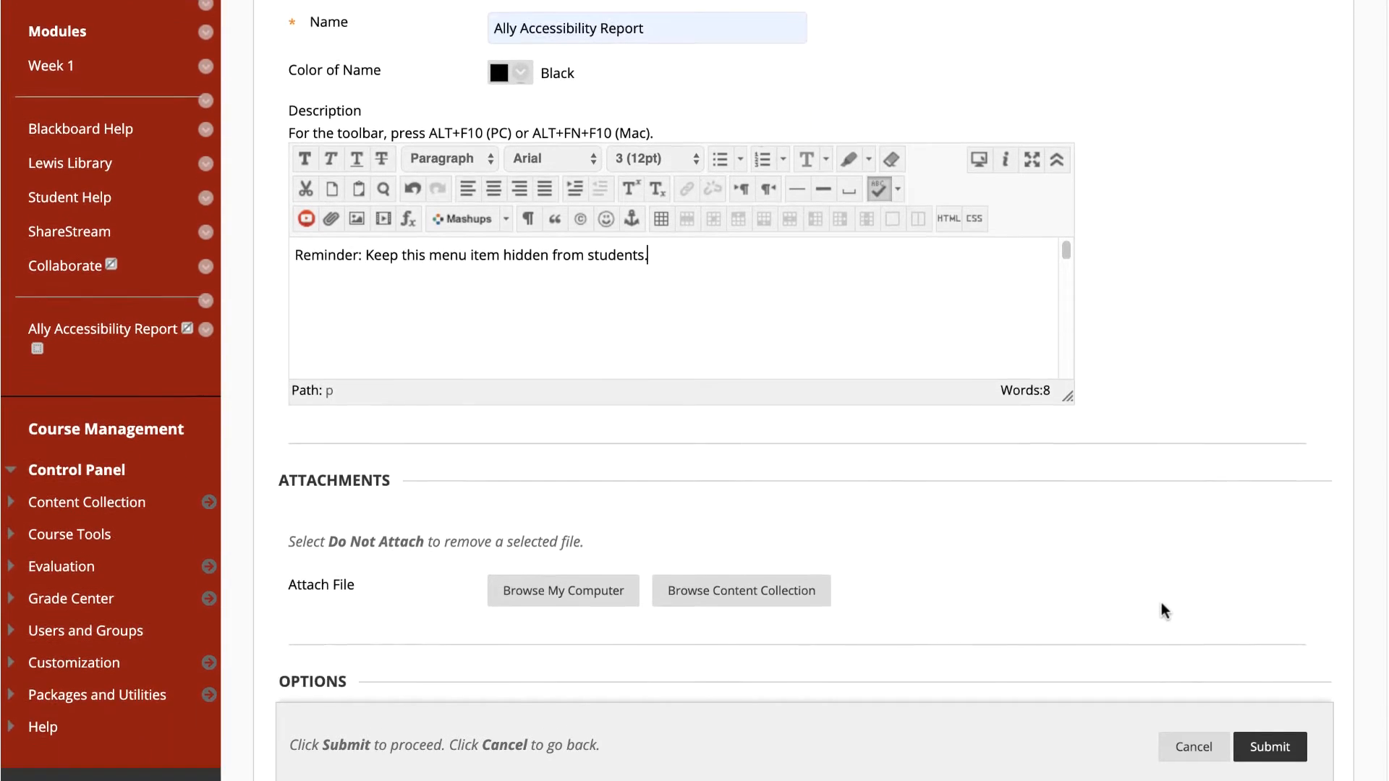
pyautogui.scroll(-5, 1161, 608)
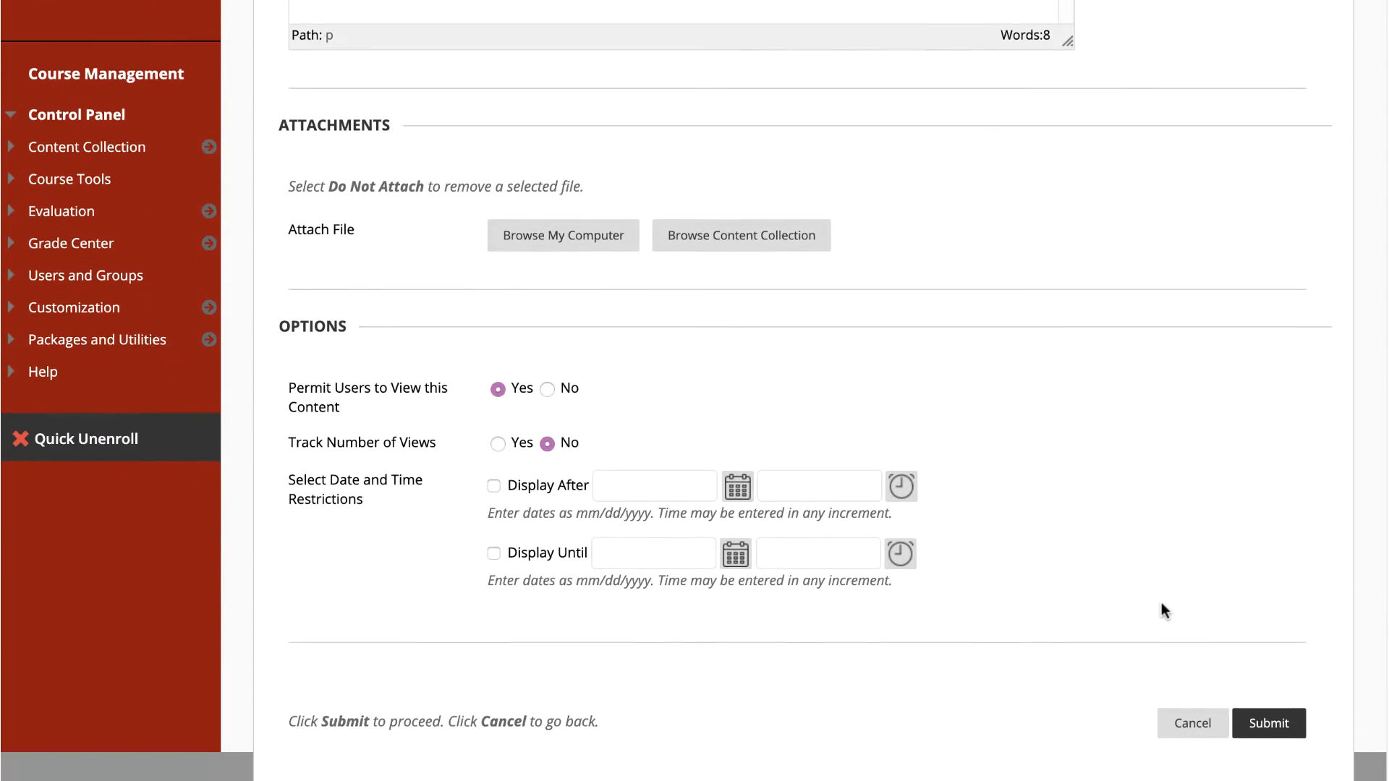
pyautogui.scroll(-1, 1162, 602)
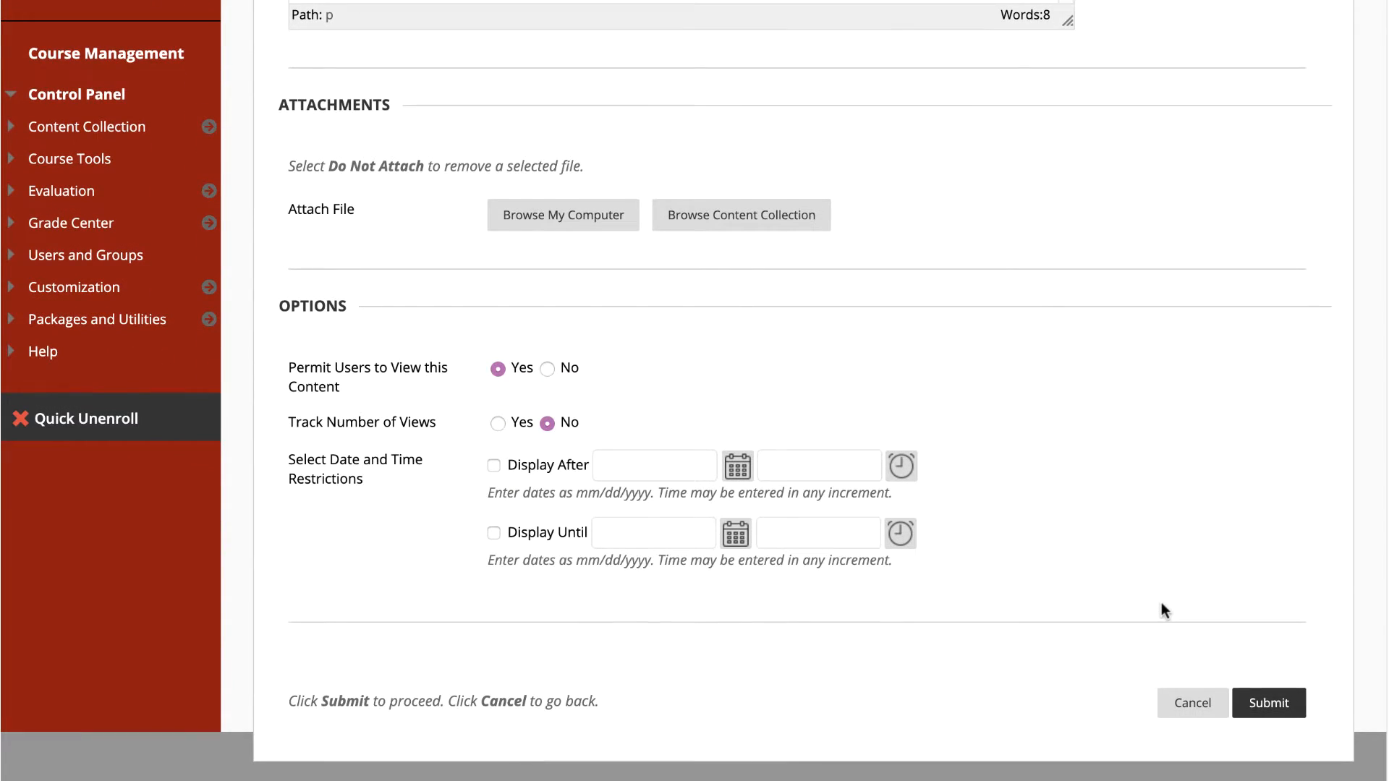
pyautogui.click(1270, 704)
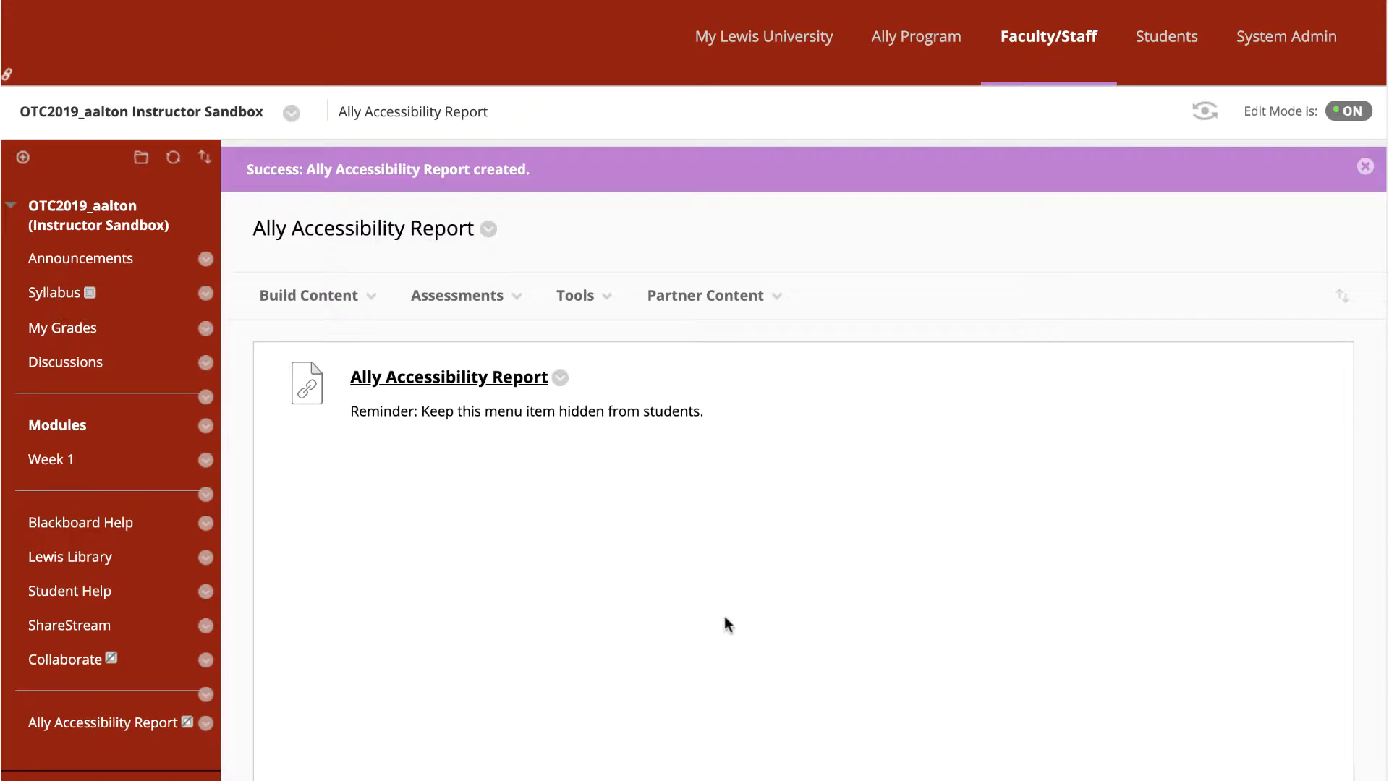
# Reload the Ally Accessibility Report content area and open its report link to view the course accessibility overview
pyautogui.click(149, 726)
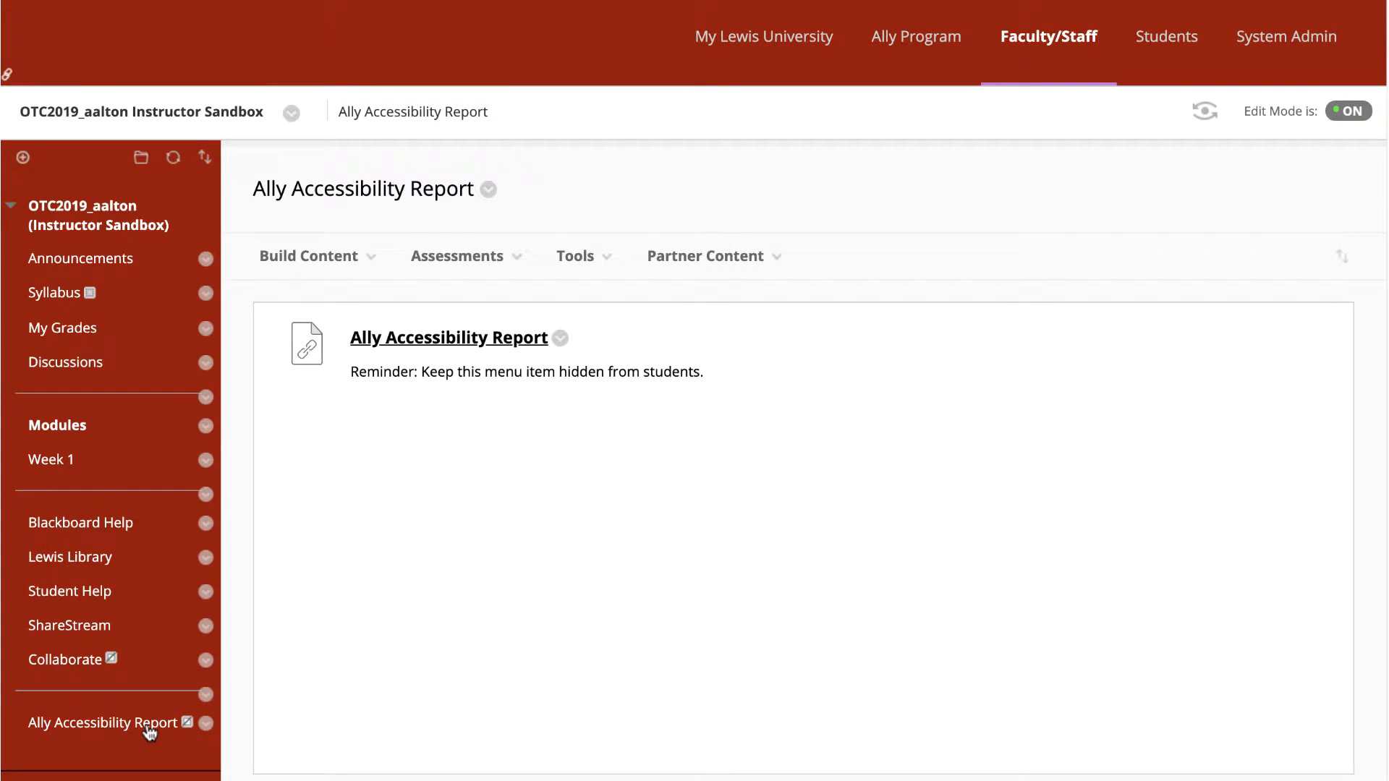
pyautogui.click(427, 340)
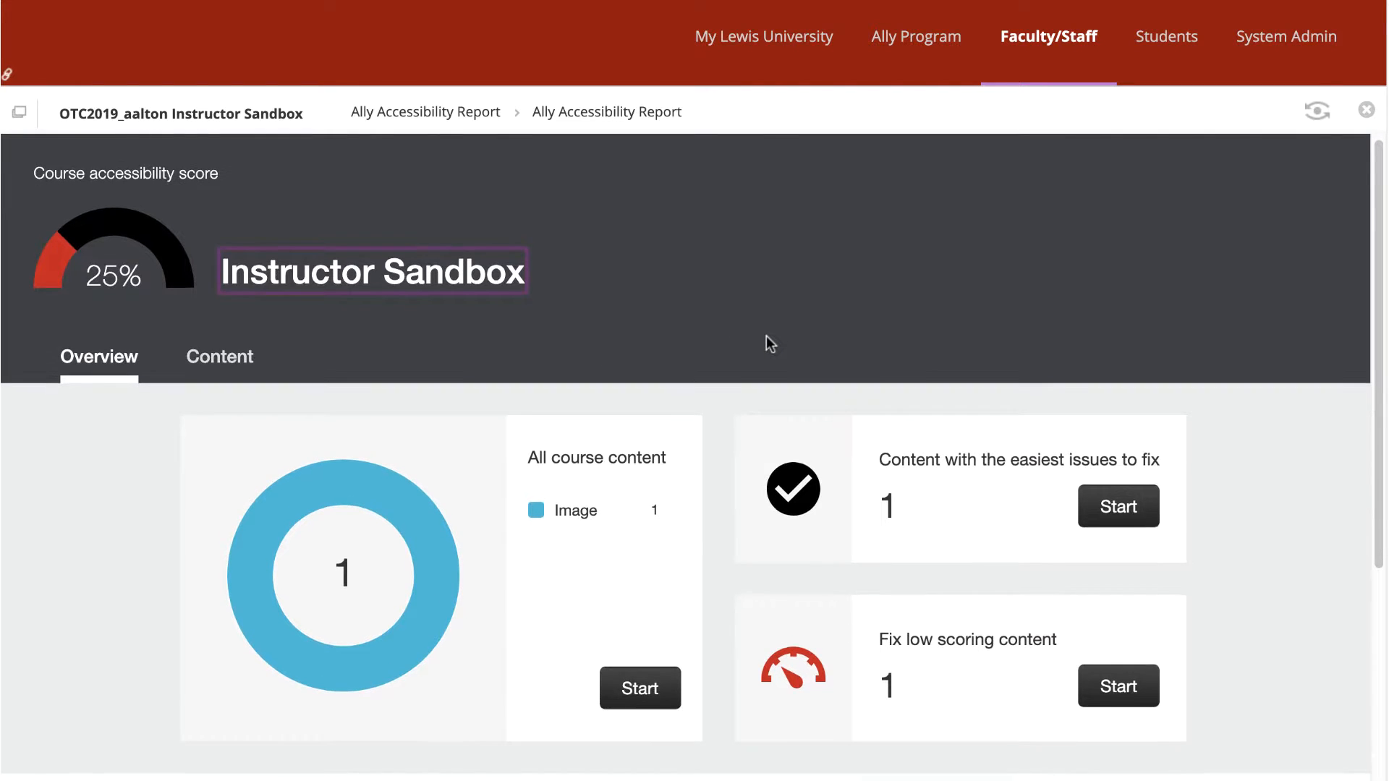
pyautogui.scroll(-1, 766, 336)
pyautogui.scroll(1, 766, 336)
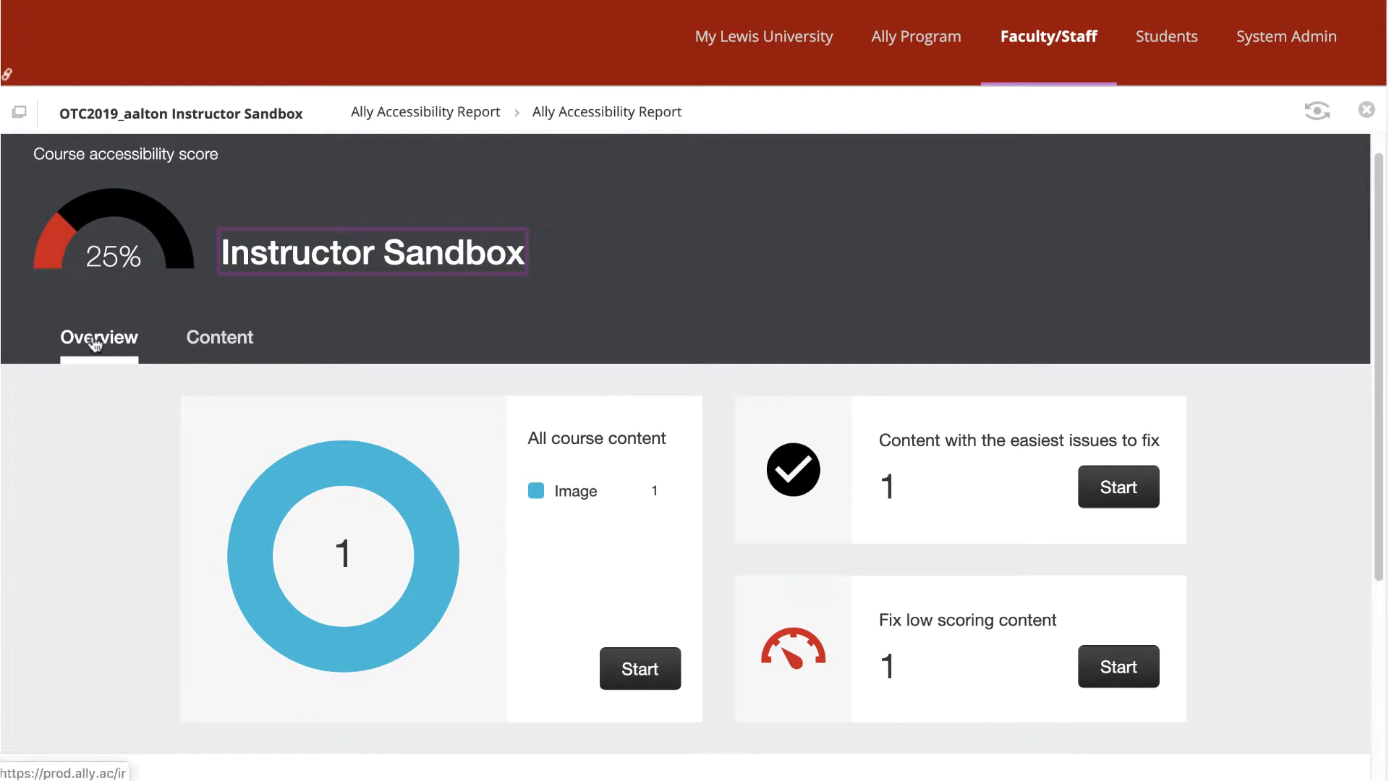
# View the report's Content list, and return to the Overview to examine its summary cards
pyautogui.click(226, 346)
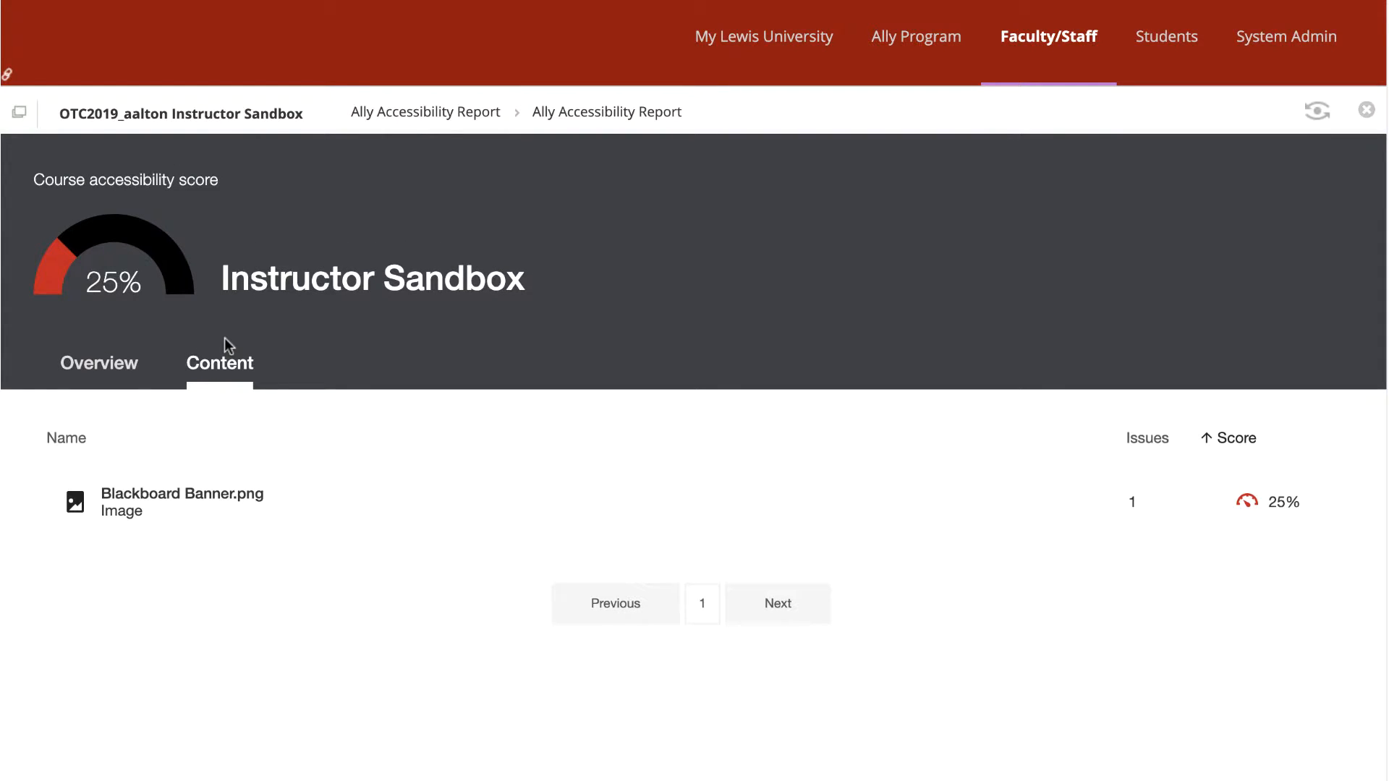
pyautogui.click(101, 358)
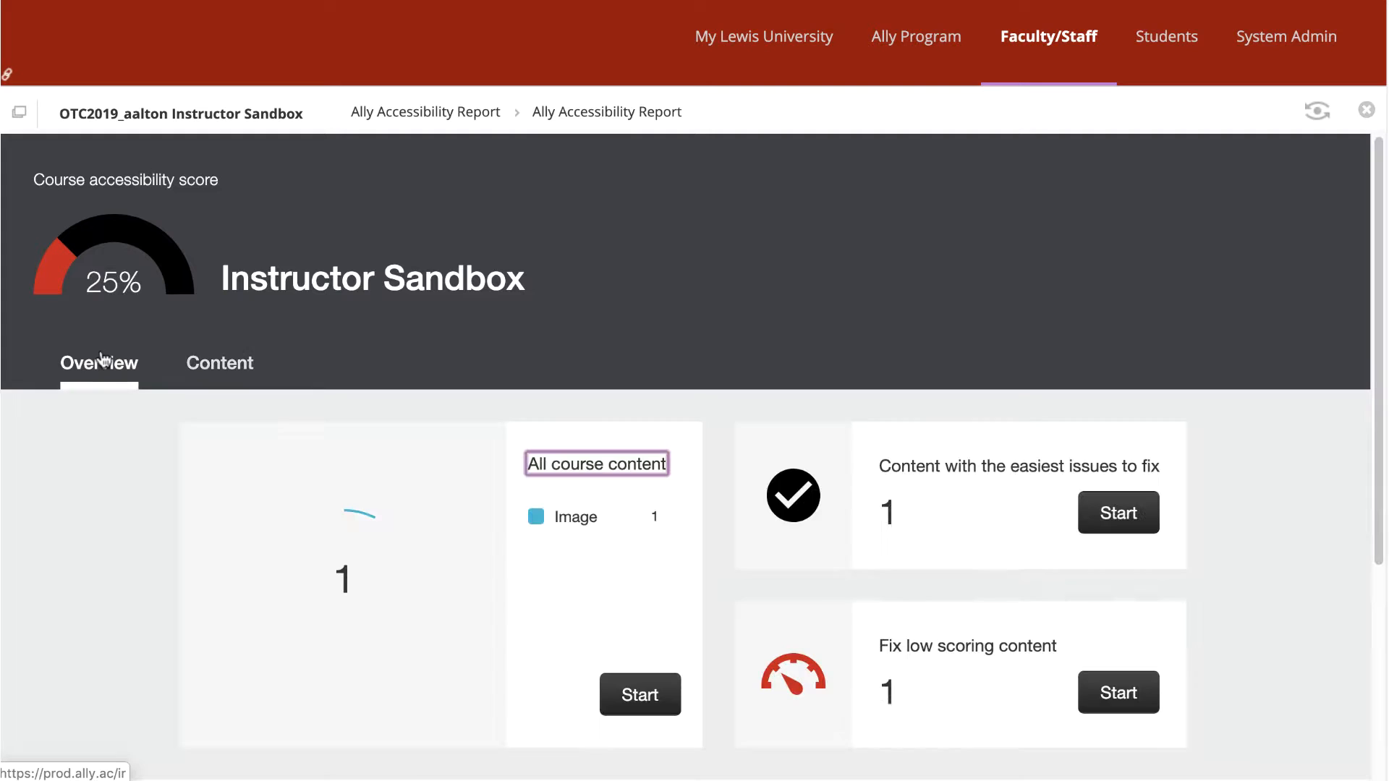
pyautogui.scroll(-1, 872, 317)
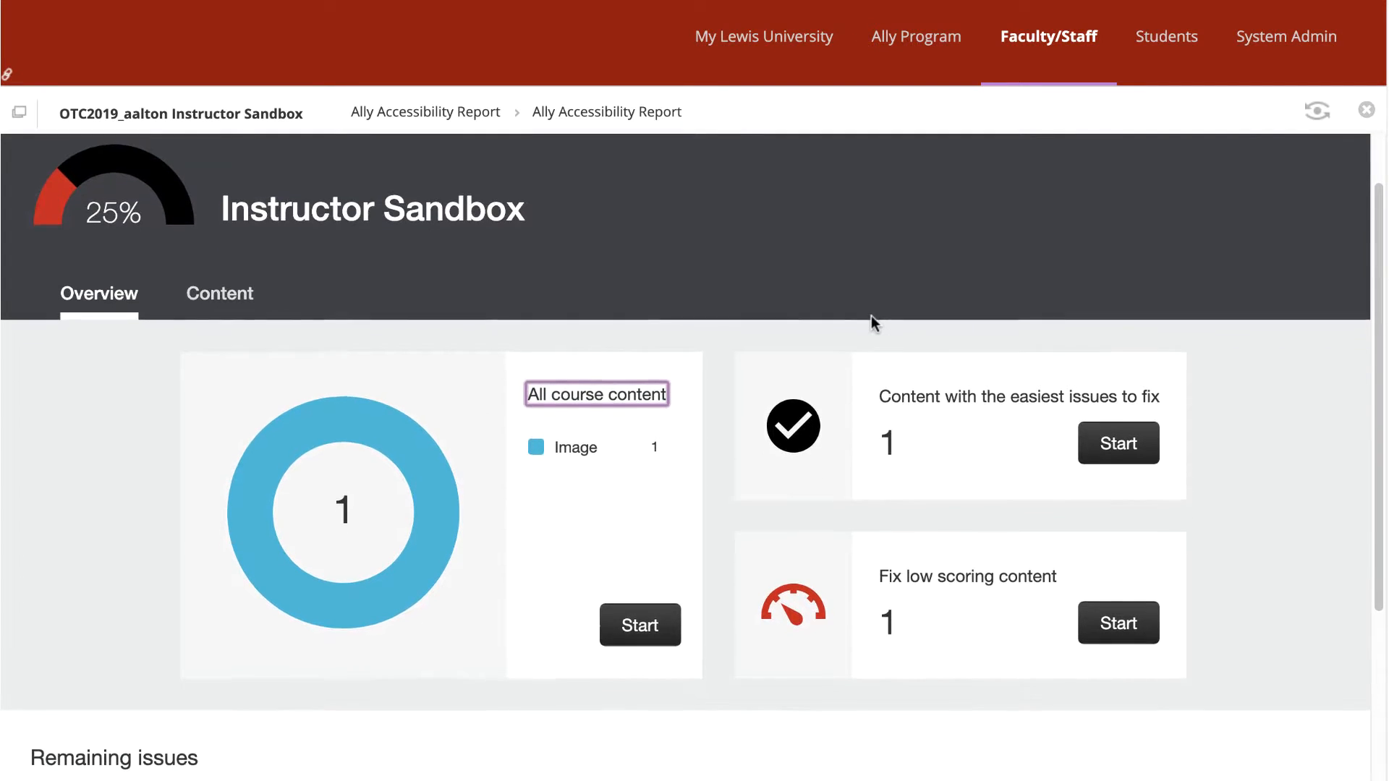
pyautogui.scroll(-1, 871, 318)
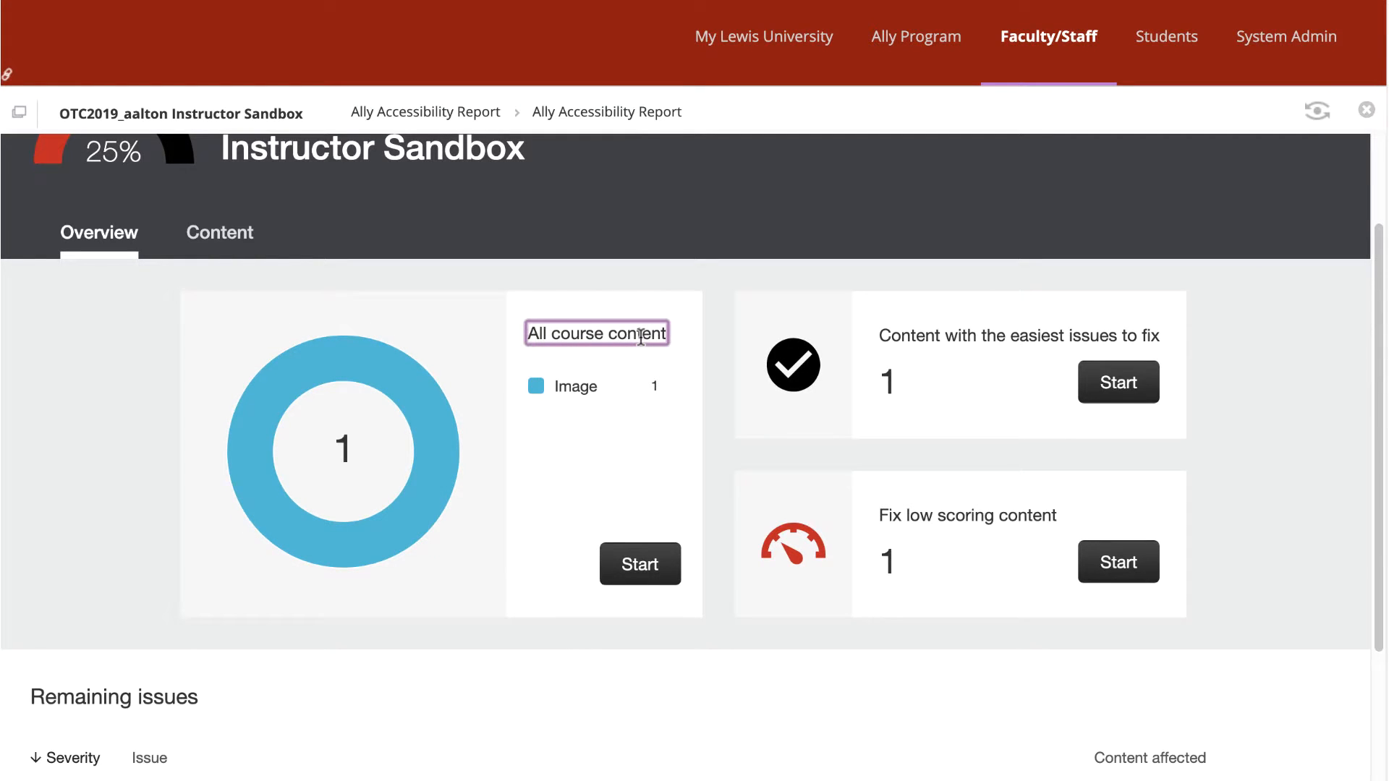
# From all course content, examine the accessibility feedback for Blackboard Banner.png, and close it without adding a description
pyautogui.click(640, 565)
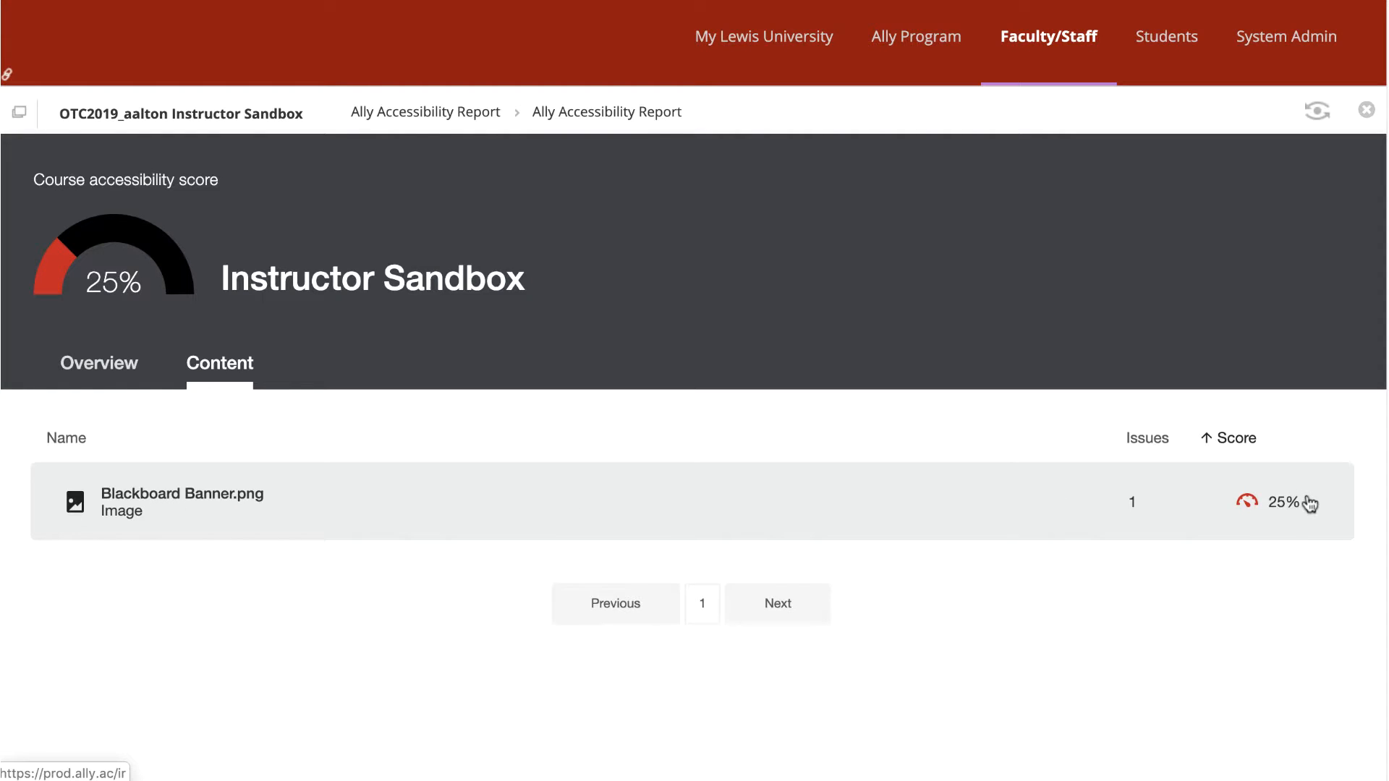
pyautogui.click(1281, 507)
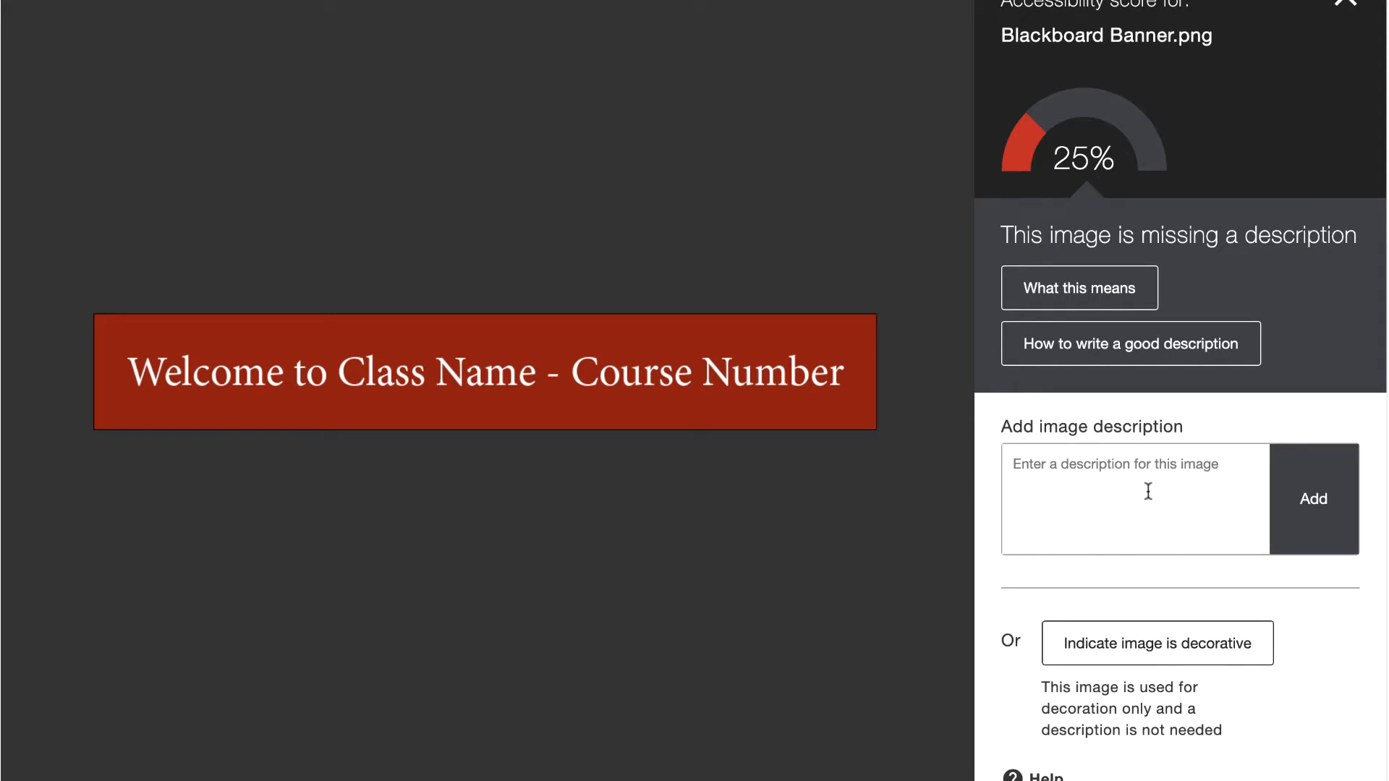
pyautogui.scroll(-1, 1149, 491)
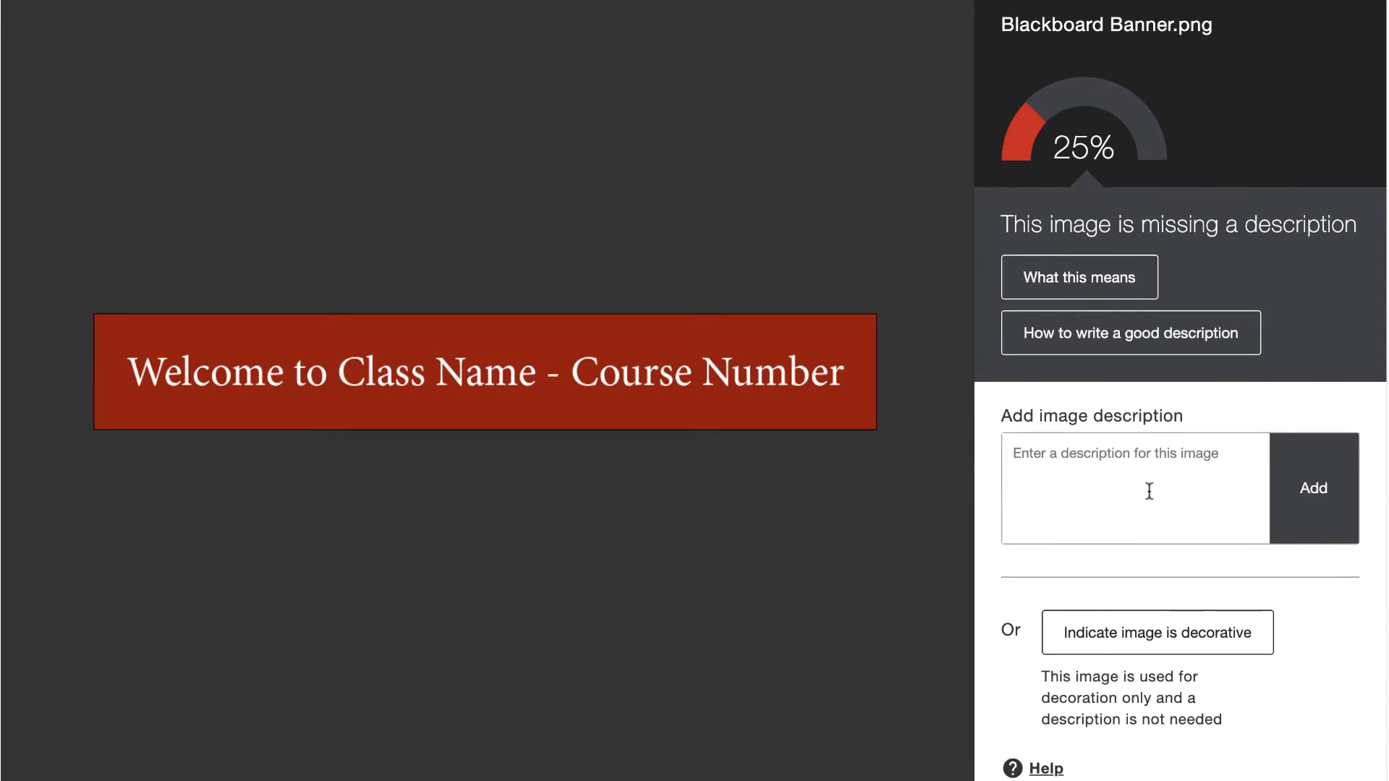
pyautogui.scroll(-1, 1149, 491)
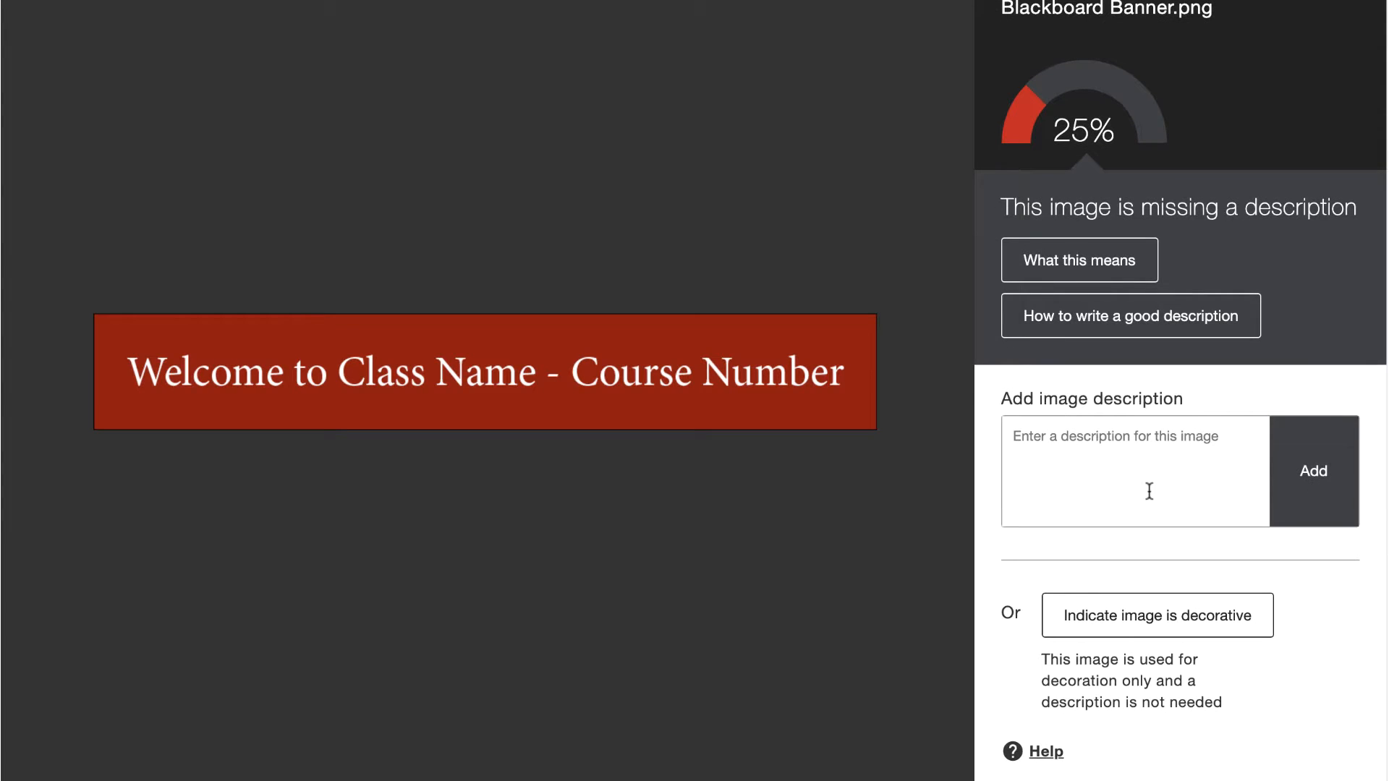
pyautogui.scroll(2, 1149, 491)
pyautogui.click(1341, 7)
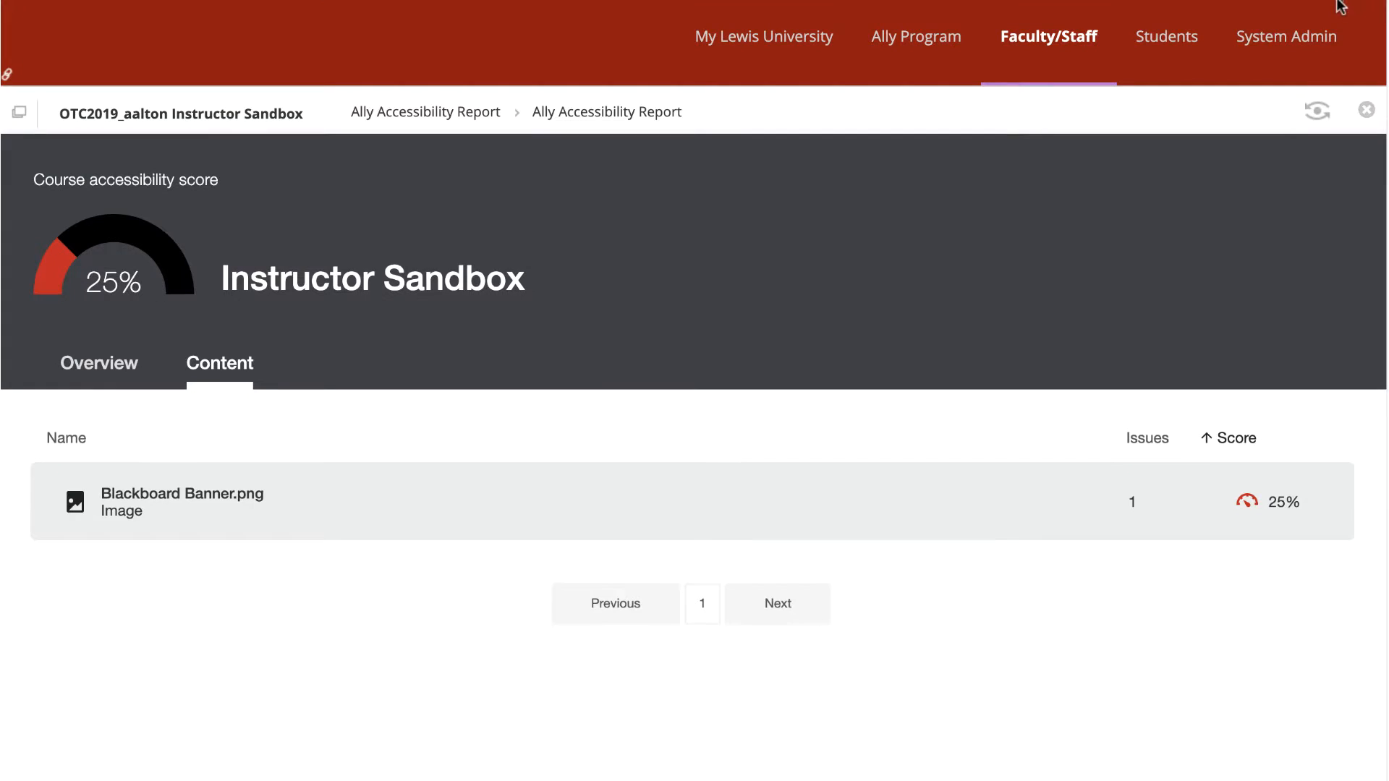
# Return to the Overview and view the content affected by the remaining issue "The image does not have a description"
pyautogui.click(88, 369)
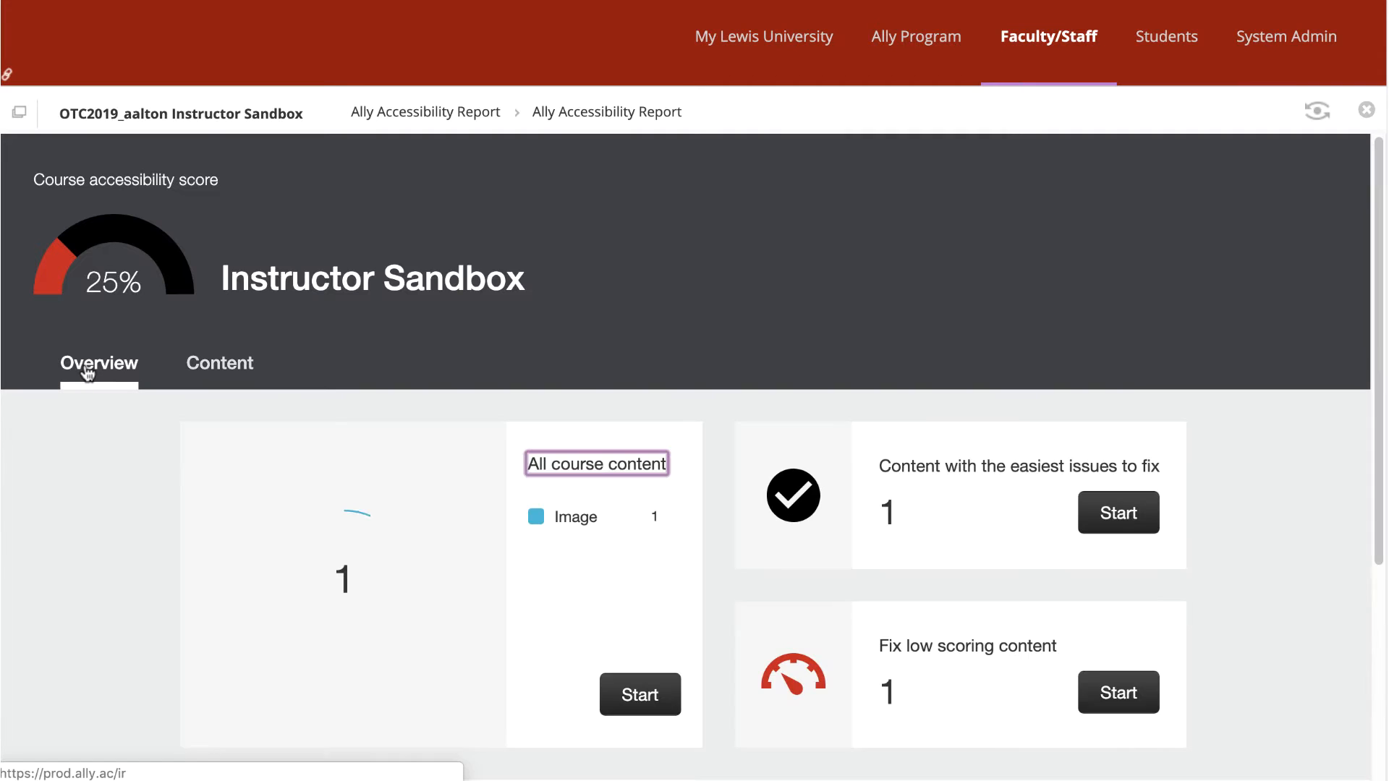
pyautogui.scroll(-2, 1157, 425)
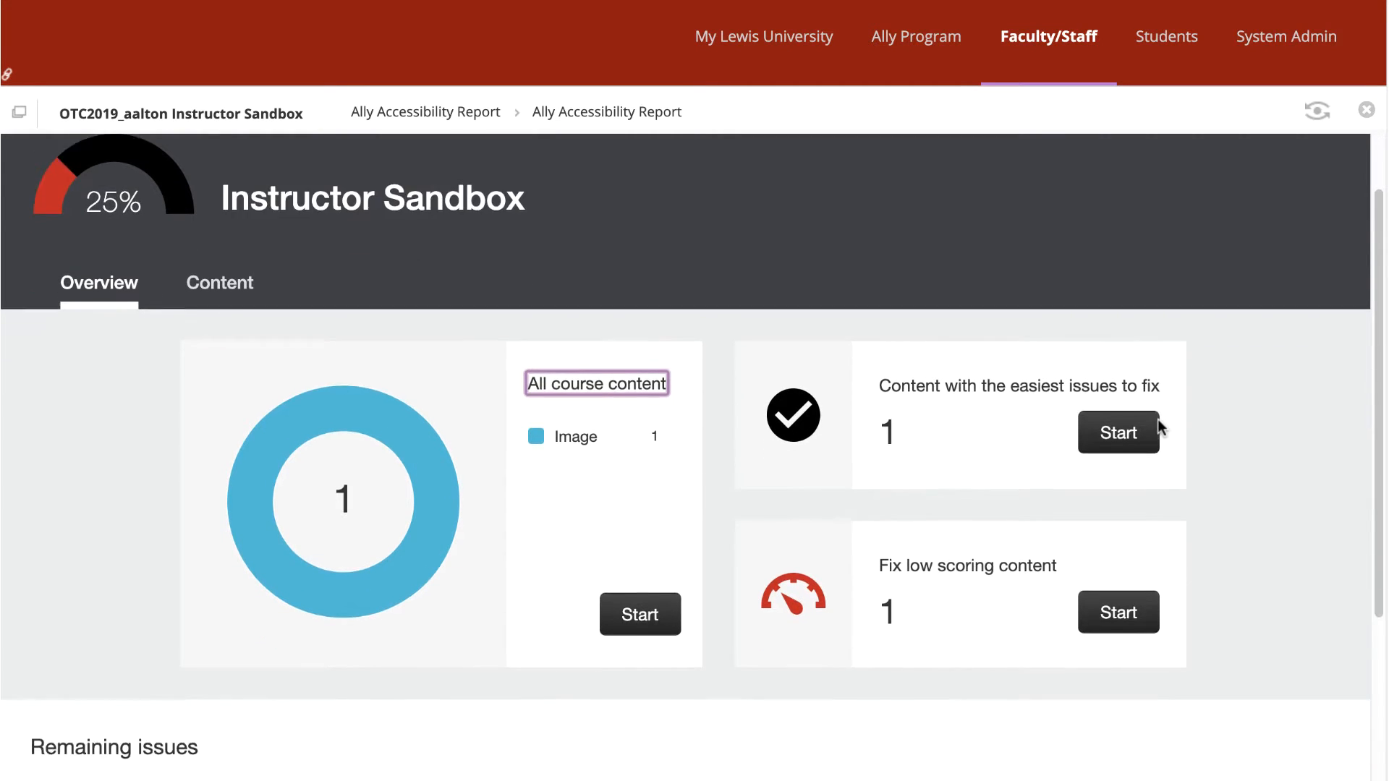
pyautogui.scroll(-4, 1161, 427)
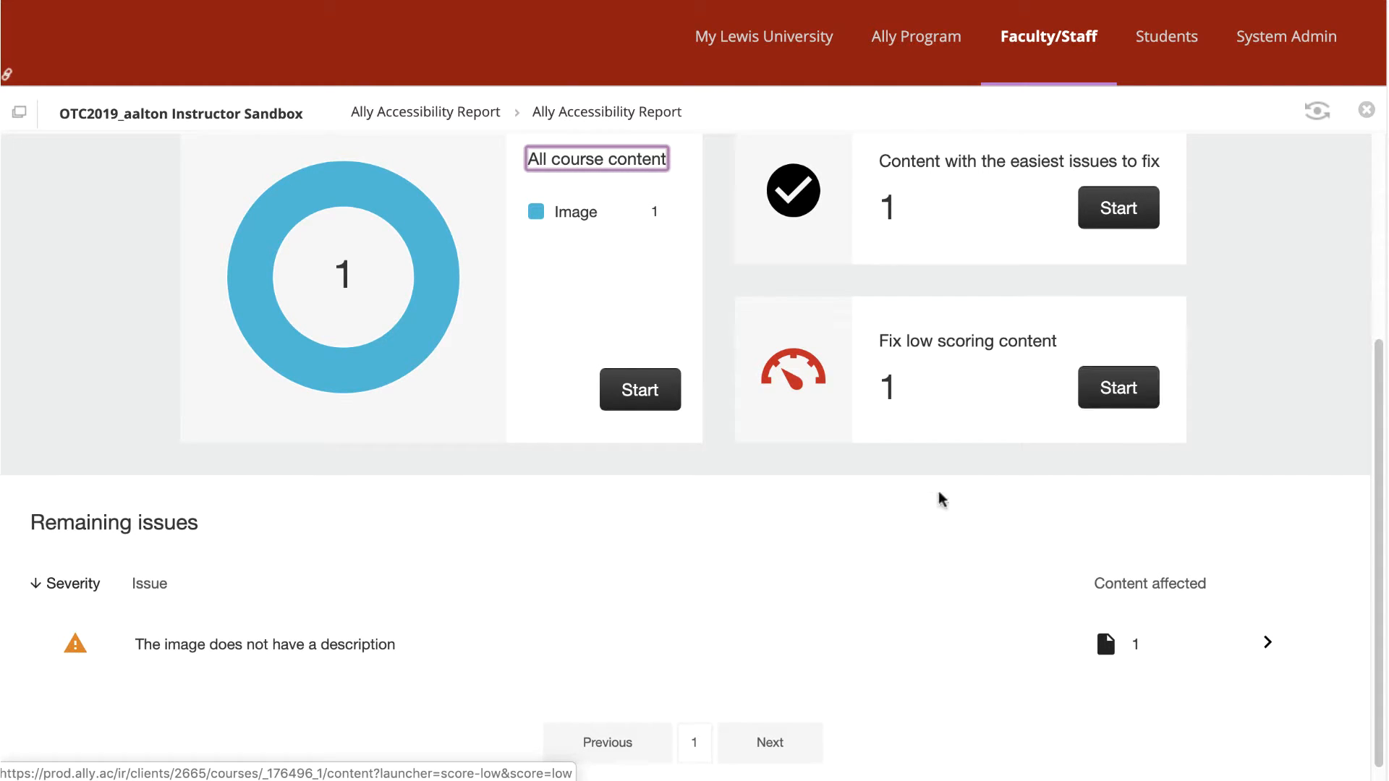
pyautogui.click(412, 654)
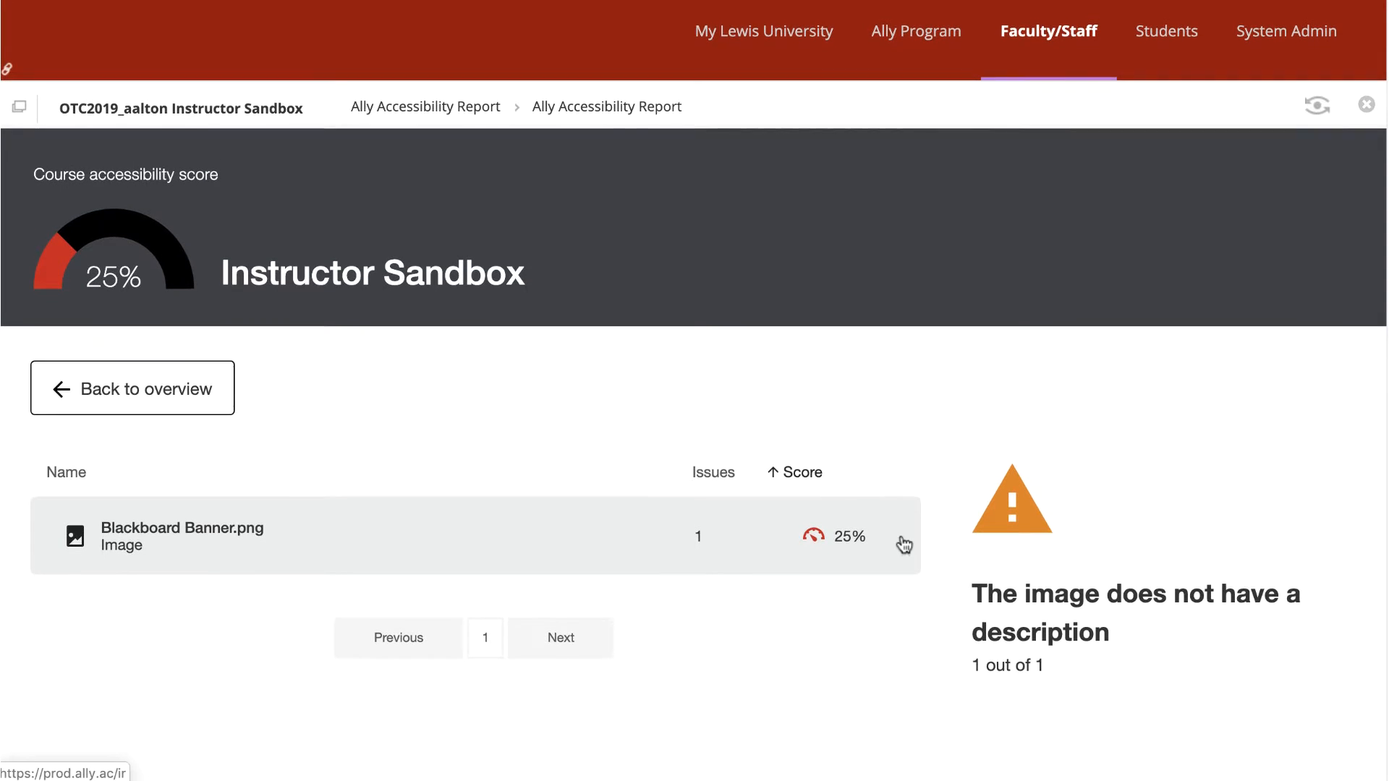
# Go back to the overview and list the content with the easiest issues to fix
pyautogui.click(121, 392)
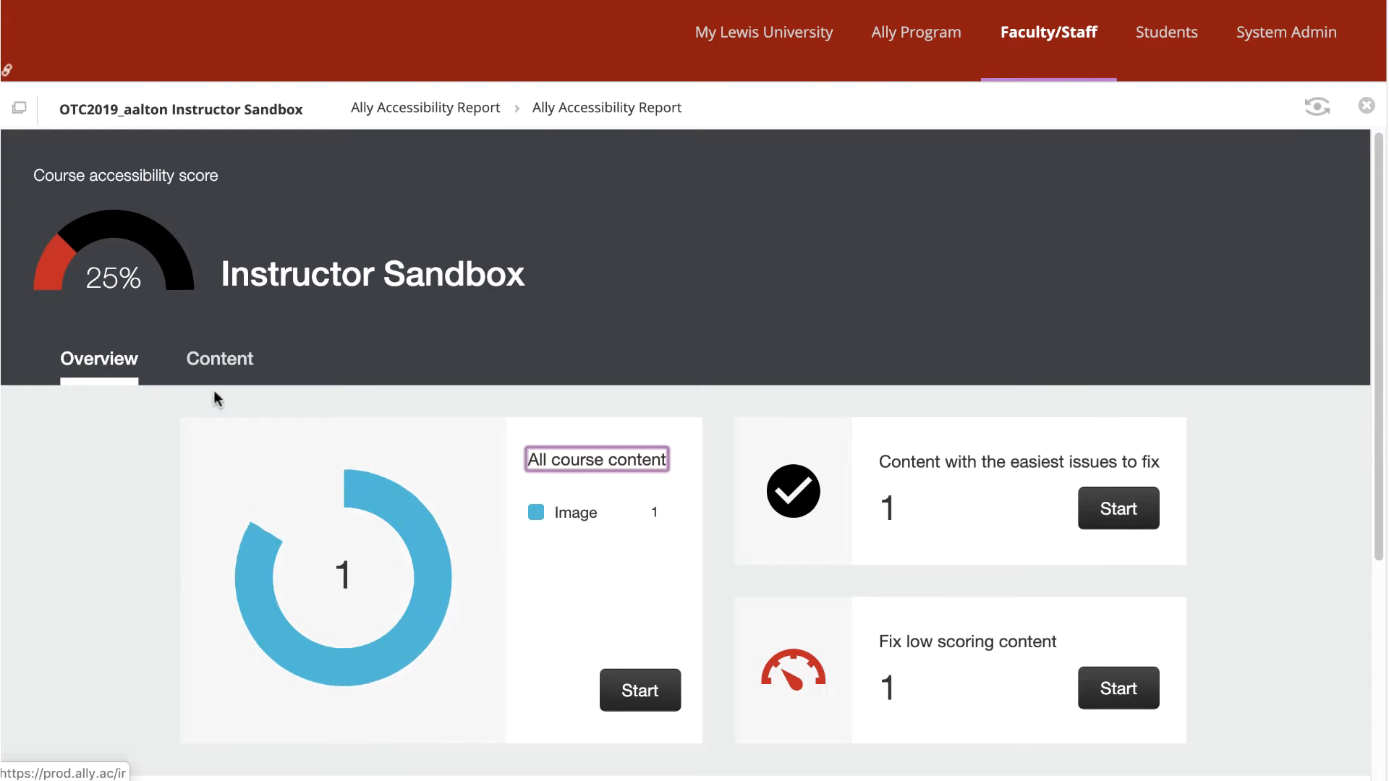
pyautogui.click(1142, 511)
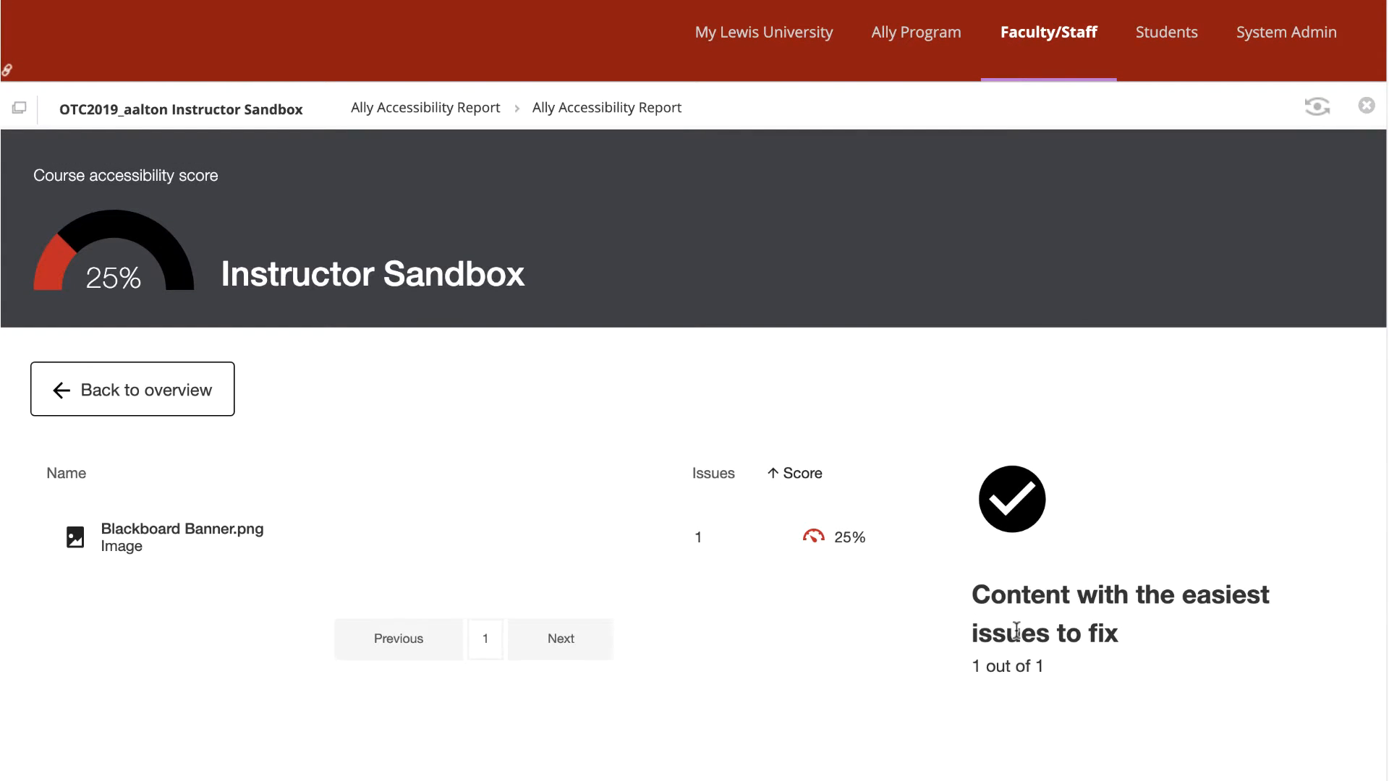
# From the overview, list the low scoring content items, and return to the overview
pyautogui.click(177, 403)
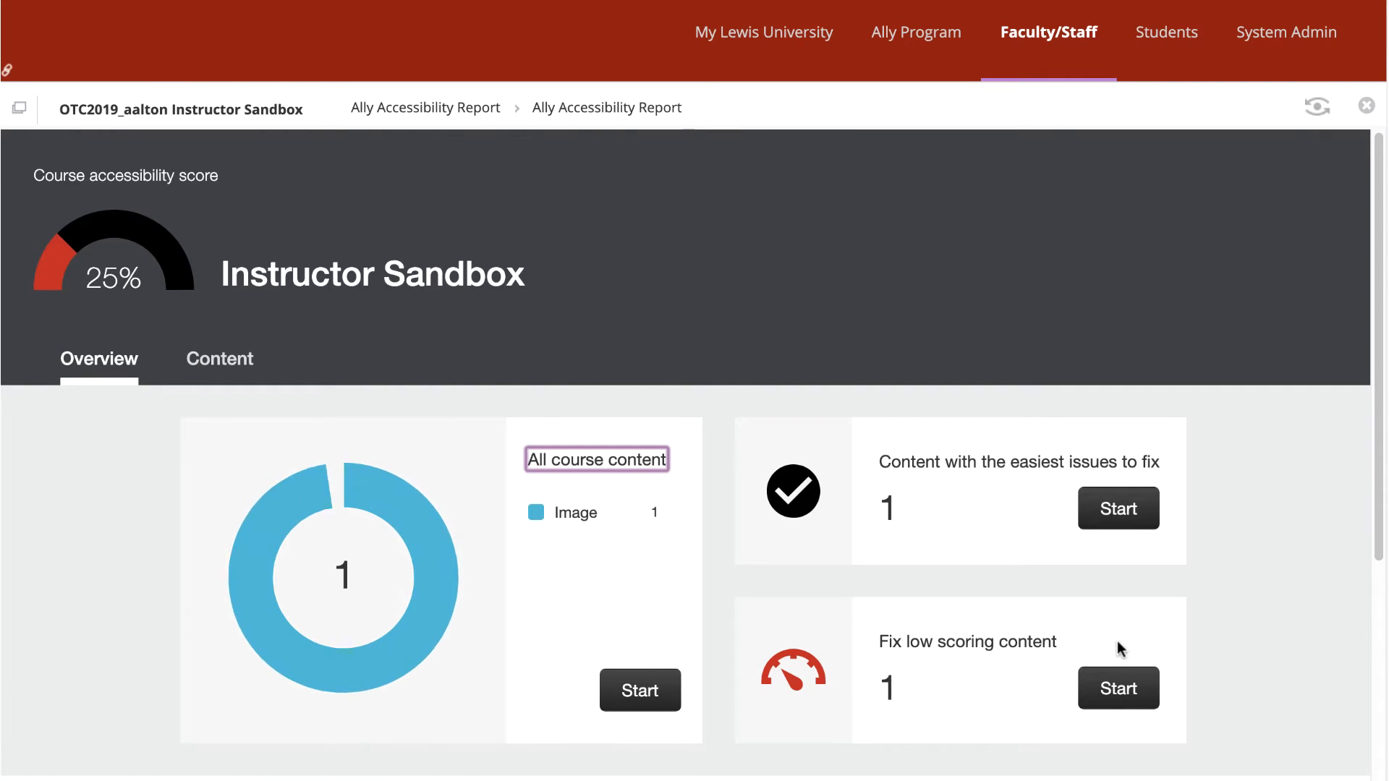
pyautogui.click(1142, 691)
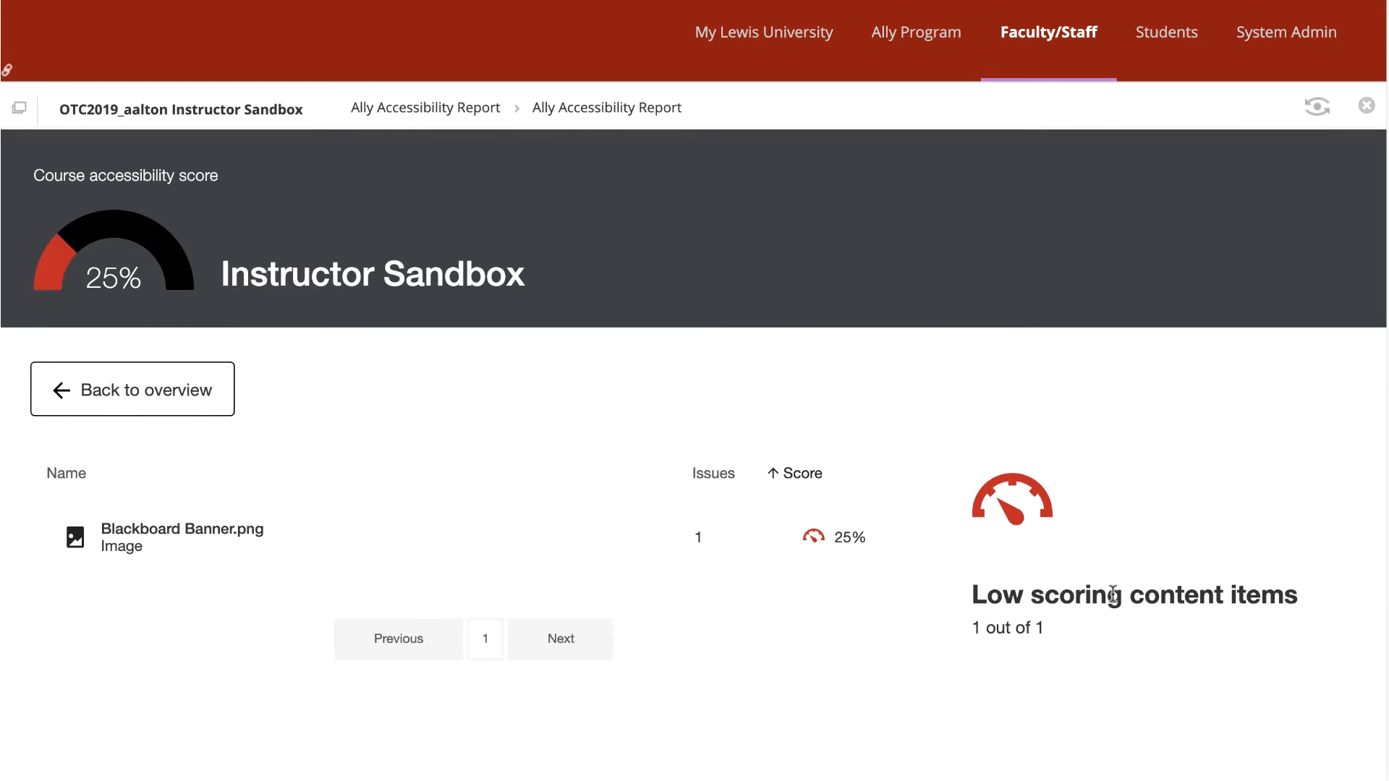
pyautogui.click(151, 394)
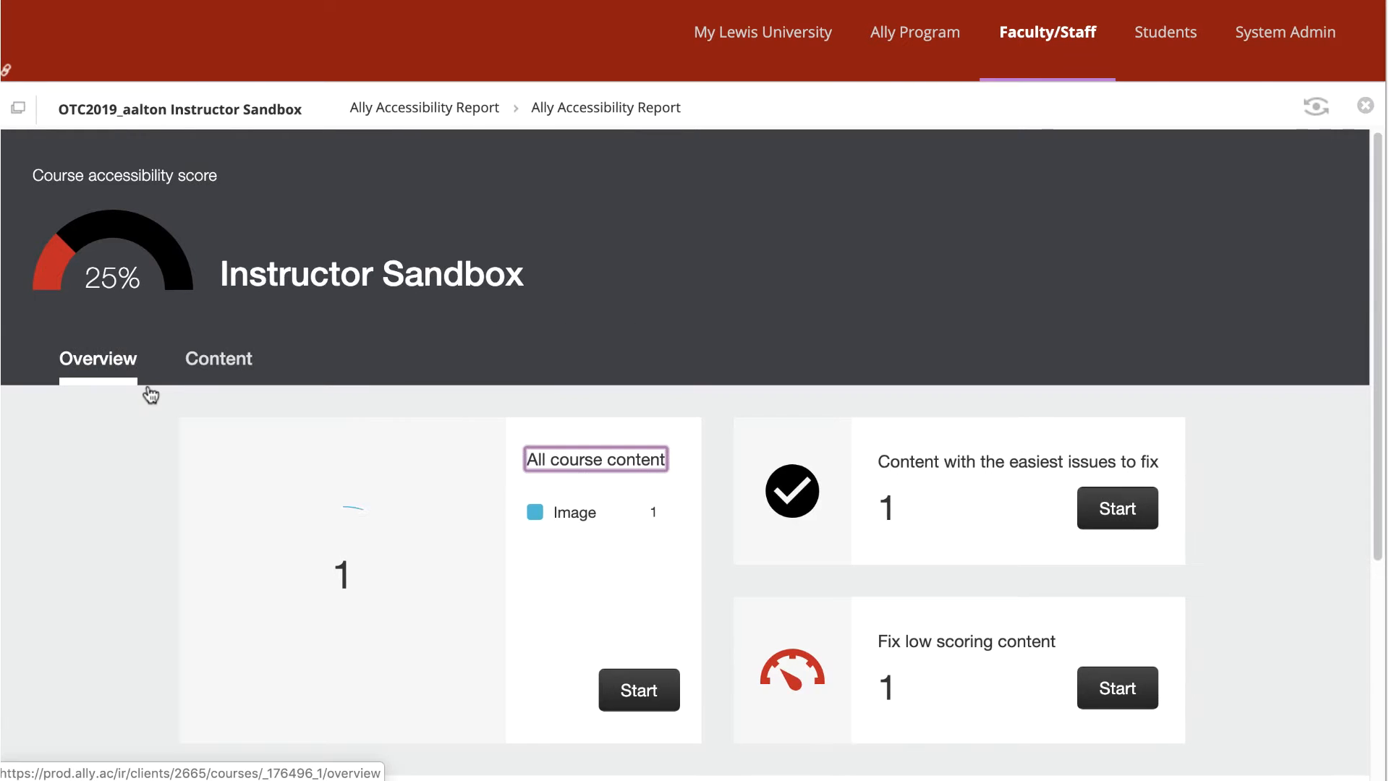
# From the Content list, open the accessibility feedback for Blackboard Banner.png and start its image description with "Red Course Banner"
pyautogui.click(220, 360)
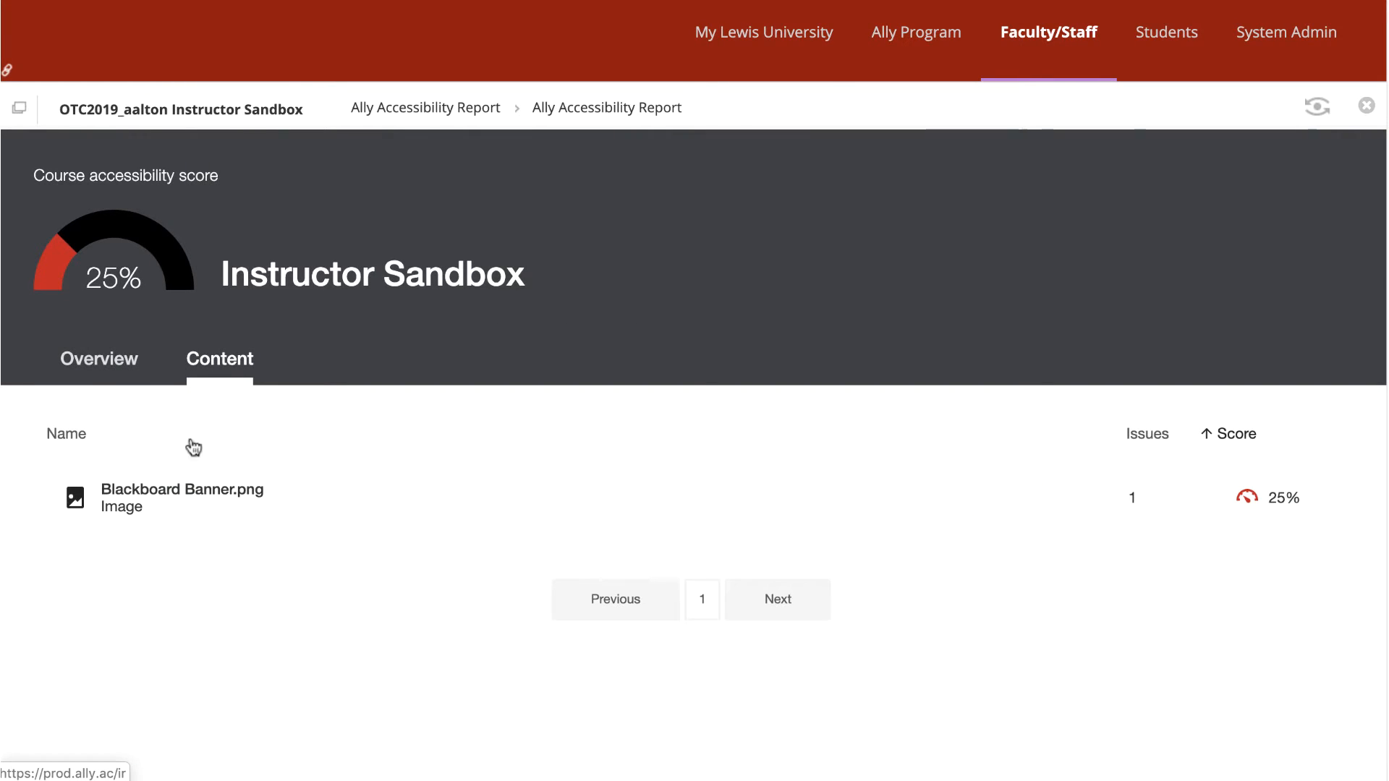
pyautogui.click(186, 497)
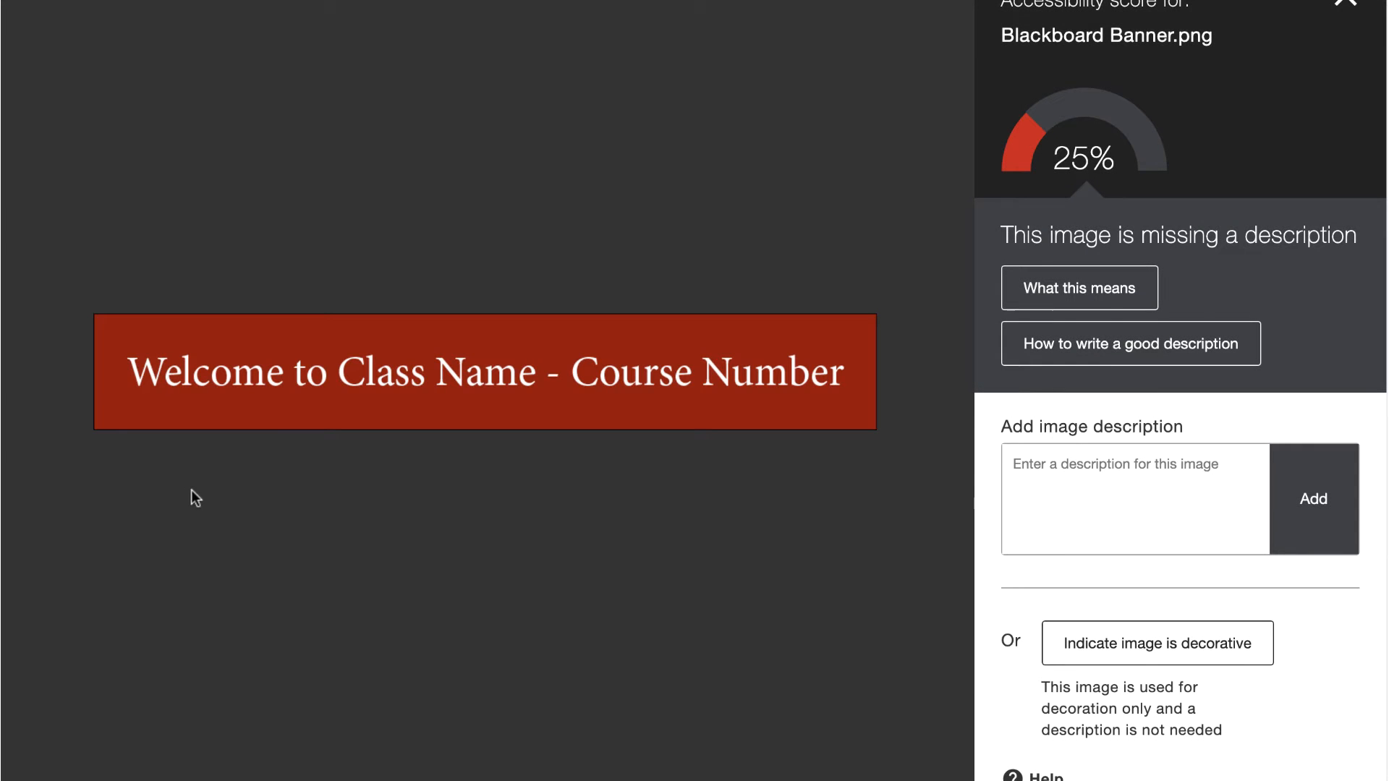
pyautogui.click(1227, 477)
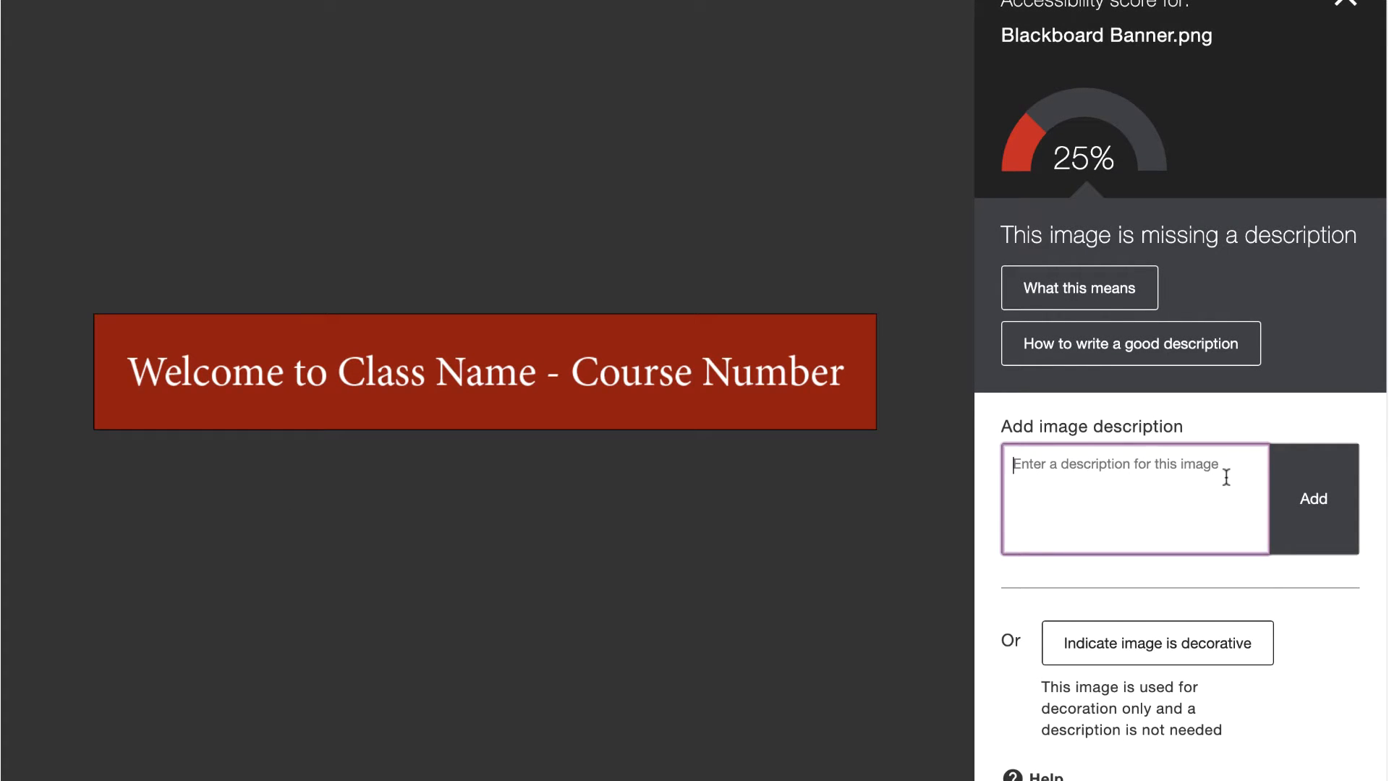
pyautogui.write('Course')
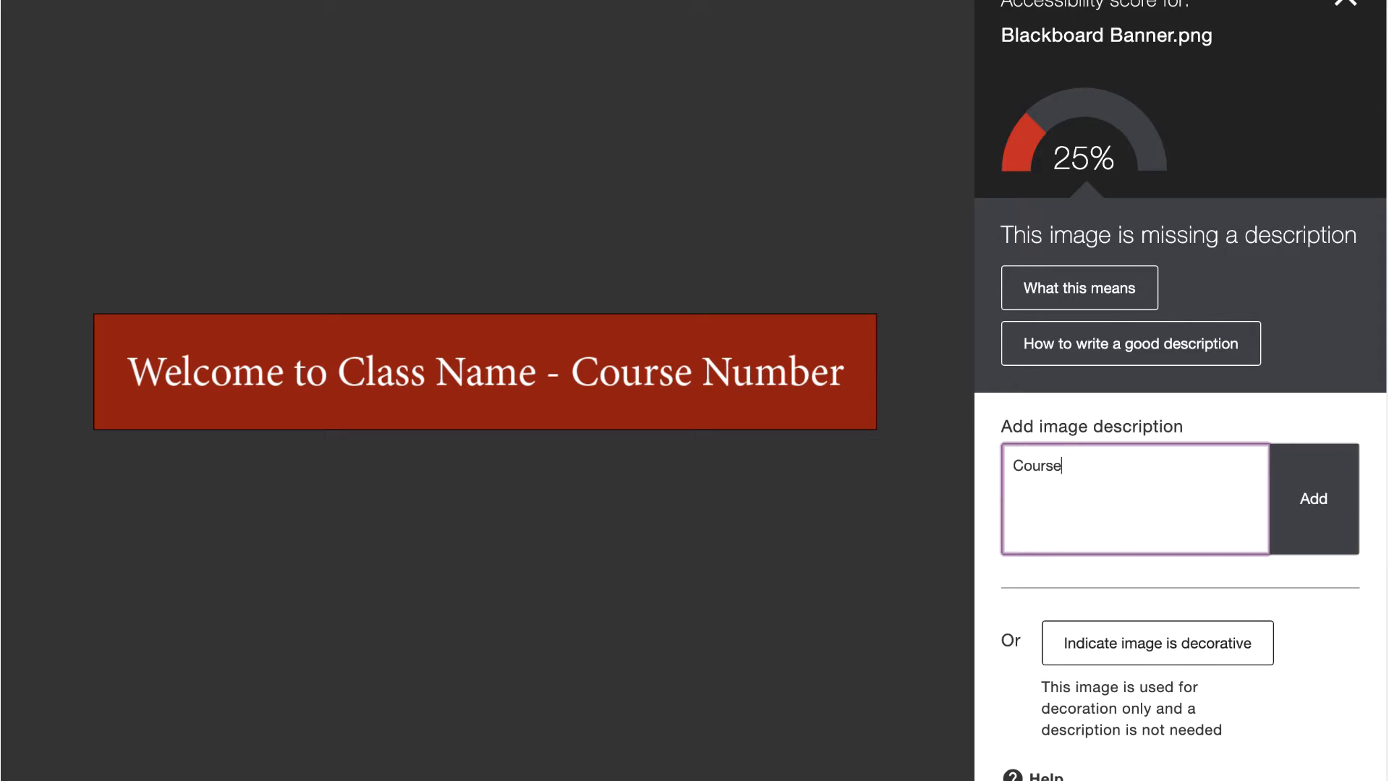
pyautogui.press('BackSpace')
pyautogui.press('BackSpace')
pyautogui.press('BackSpace')
pyautogui.press('BackSpace')
pyautogui.press('BackSpace')
pyautogui.press('BackSpace')
pyautogui.write('Red Course Banner')
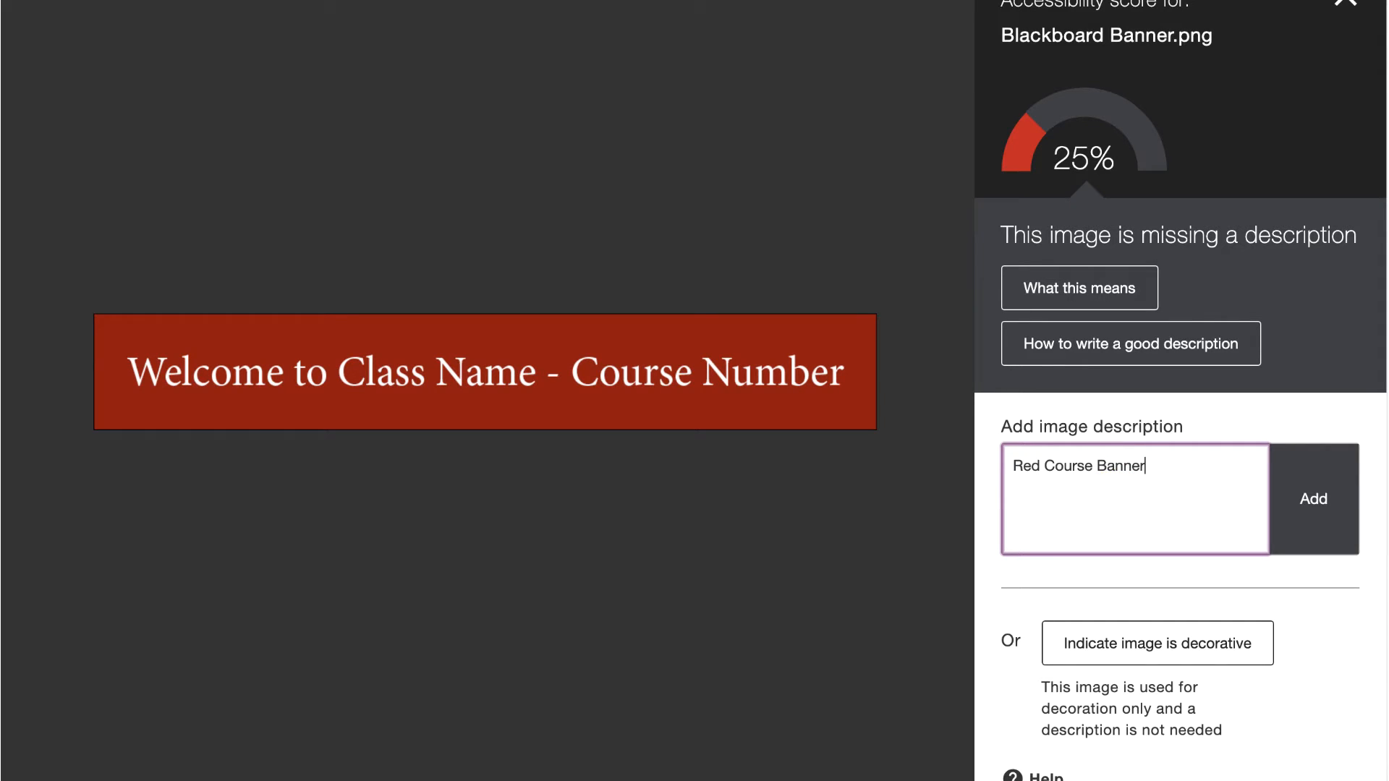
# Extend the image description with " - Welcome to Class Name and Course Number" and add it to the banner image
pyautogui.write(' - ')
pyautogui.write('C')
pyautogui.press('BackSpace')
pyautogui.write('Welom')
pyautogui.press('BackSpace')
pyautogui.press('BackSpace')
pyautogui.write('come to Class Name')
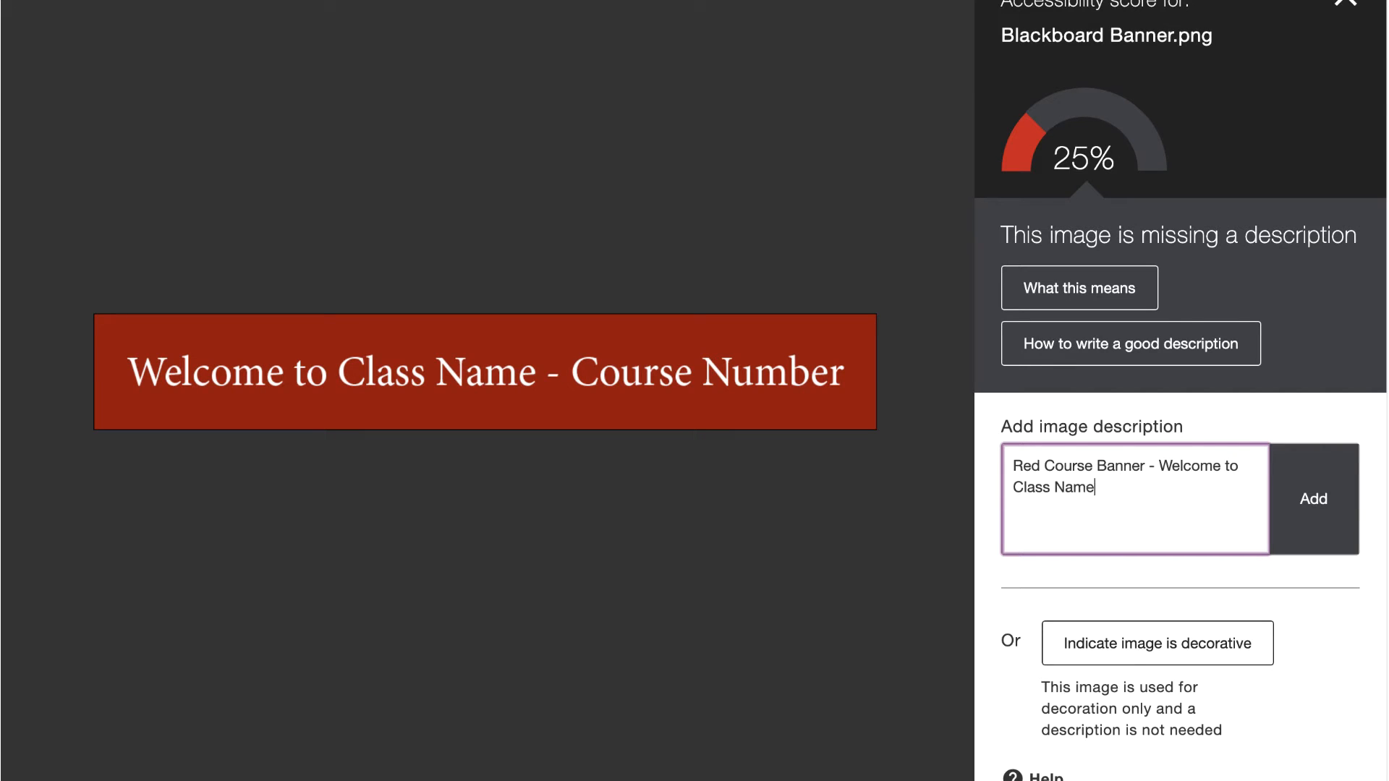
pyautogui.write(' -')
pyautogui.press('BackSpace')
pyautogui.write('and Course Number')
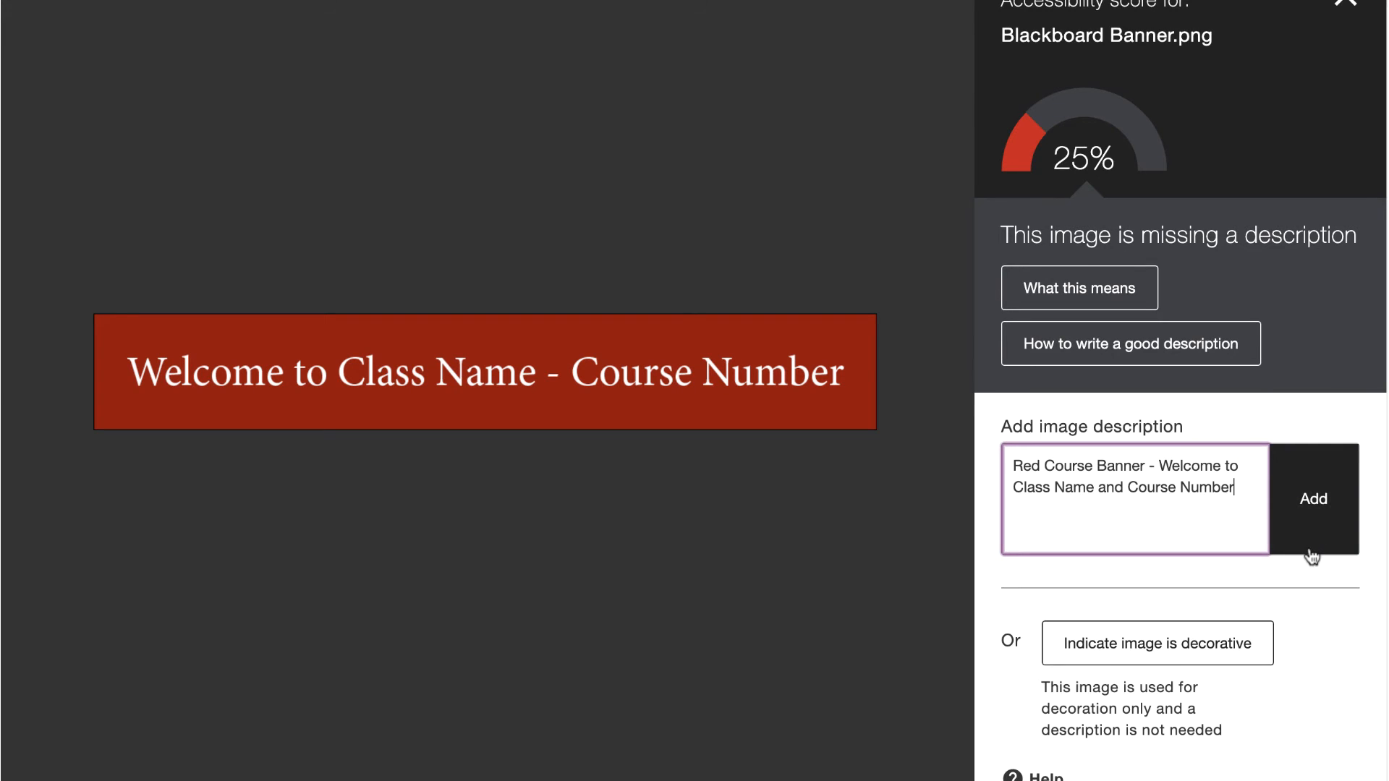
pyautogui.scroll(-1, 1312, 556)
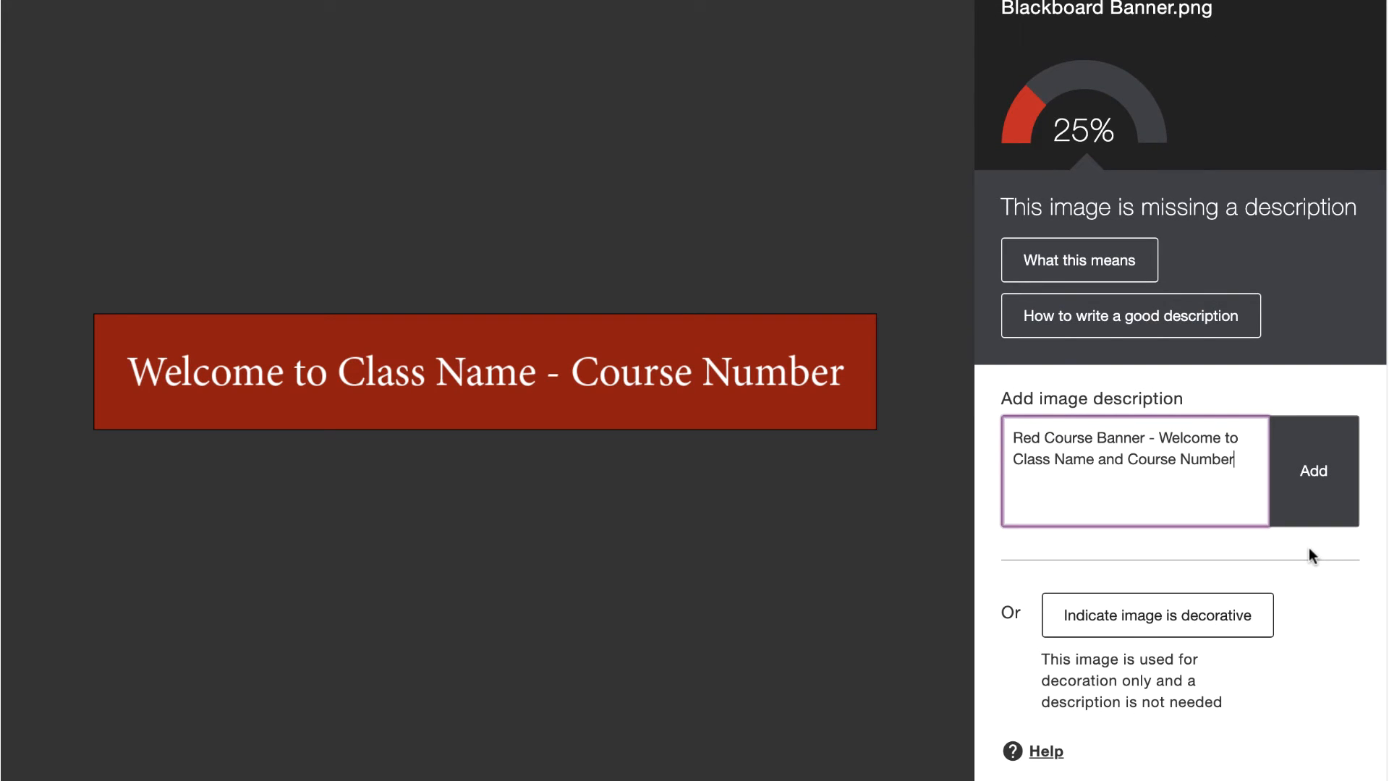
pyautogui.click(1314, 471)
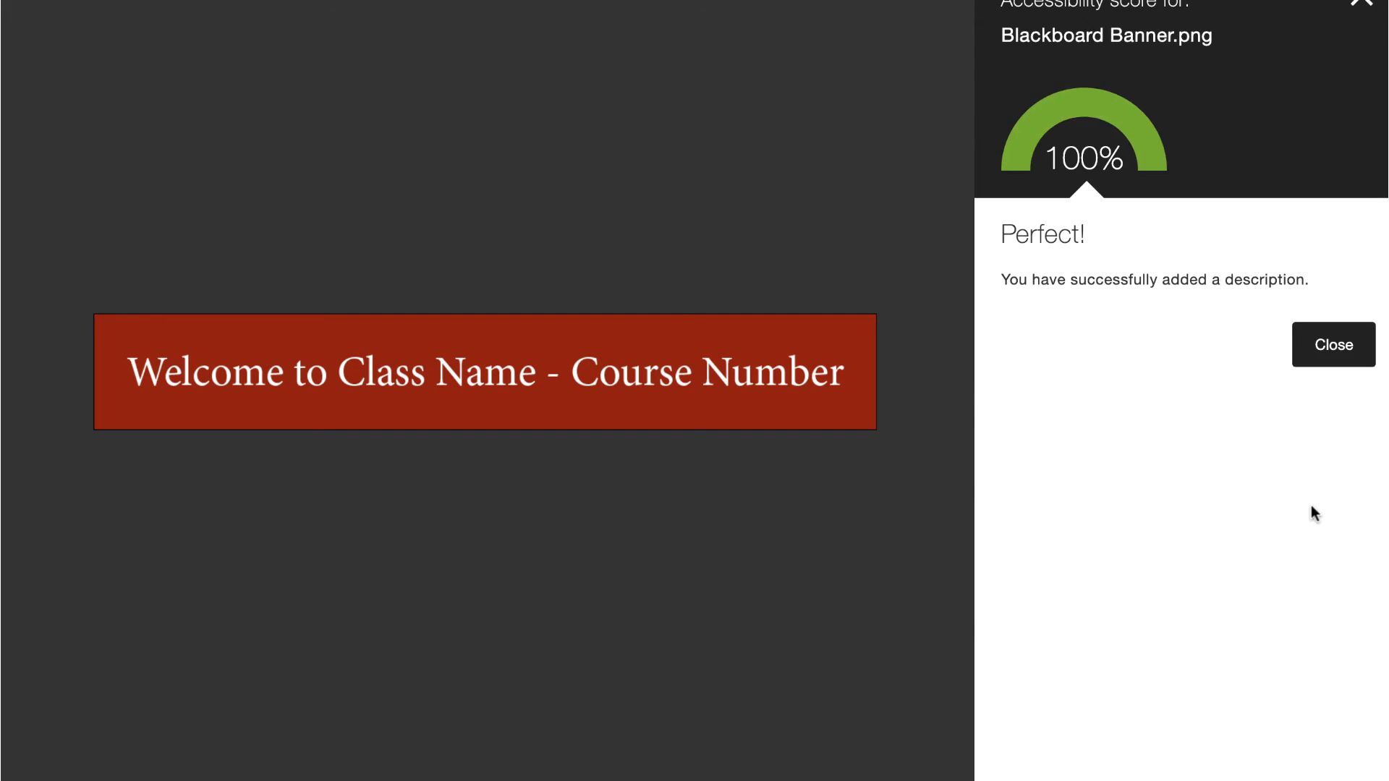
# Close the banner's accessibility feedback and go back to the Ally Accessibility Report content area in the course
pyautogui.click(1339, 347)
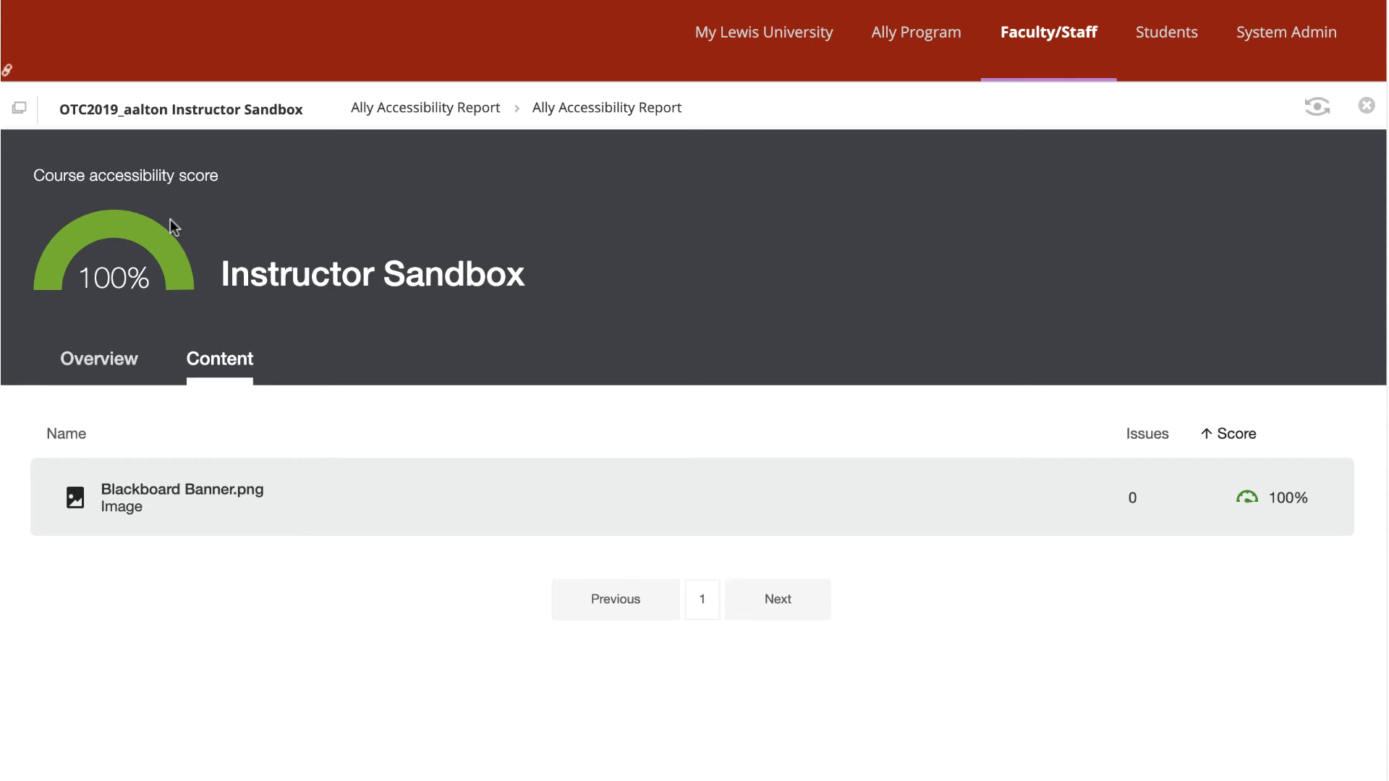
pyautogui.scroll(1, 190, 165)
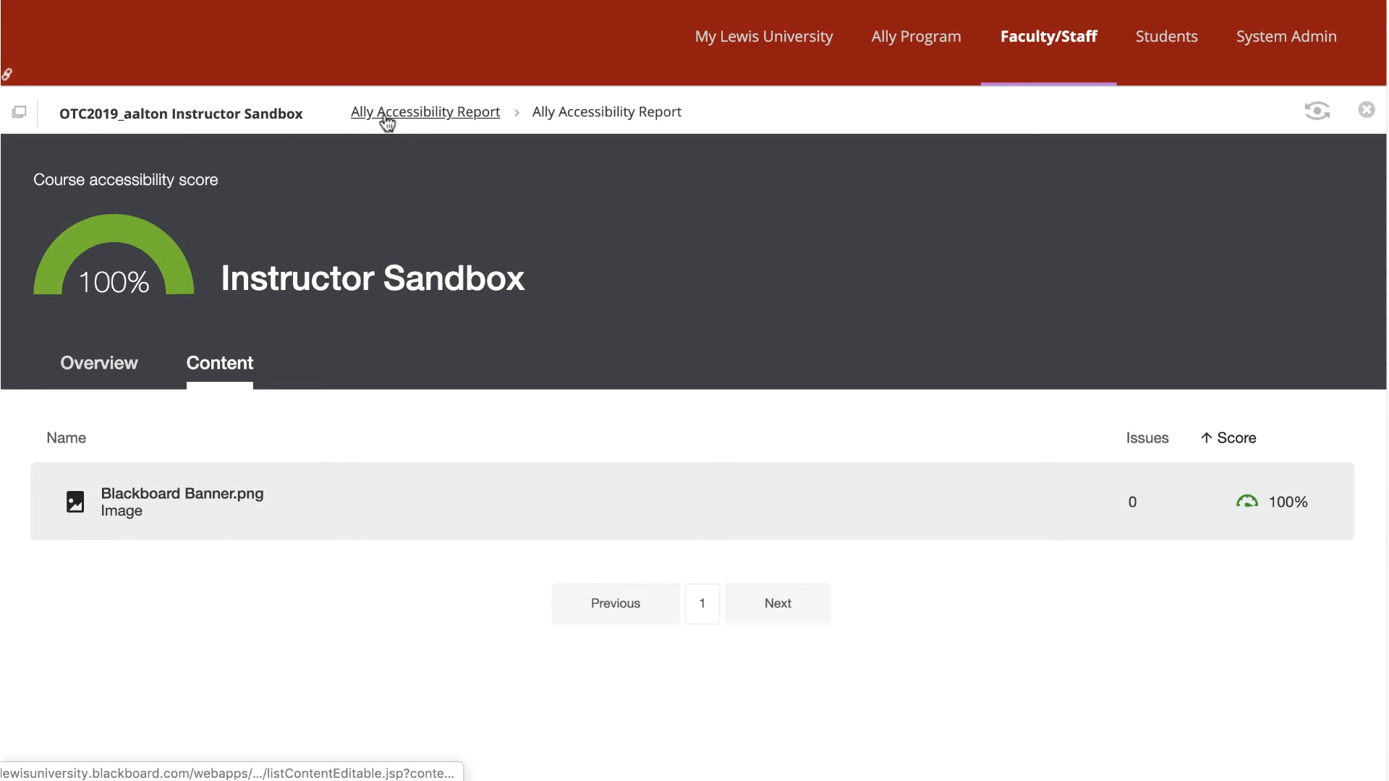
pyautogui.click(384, 120)
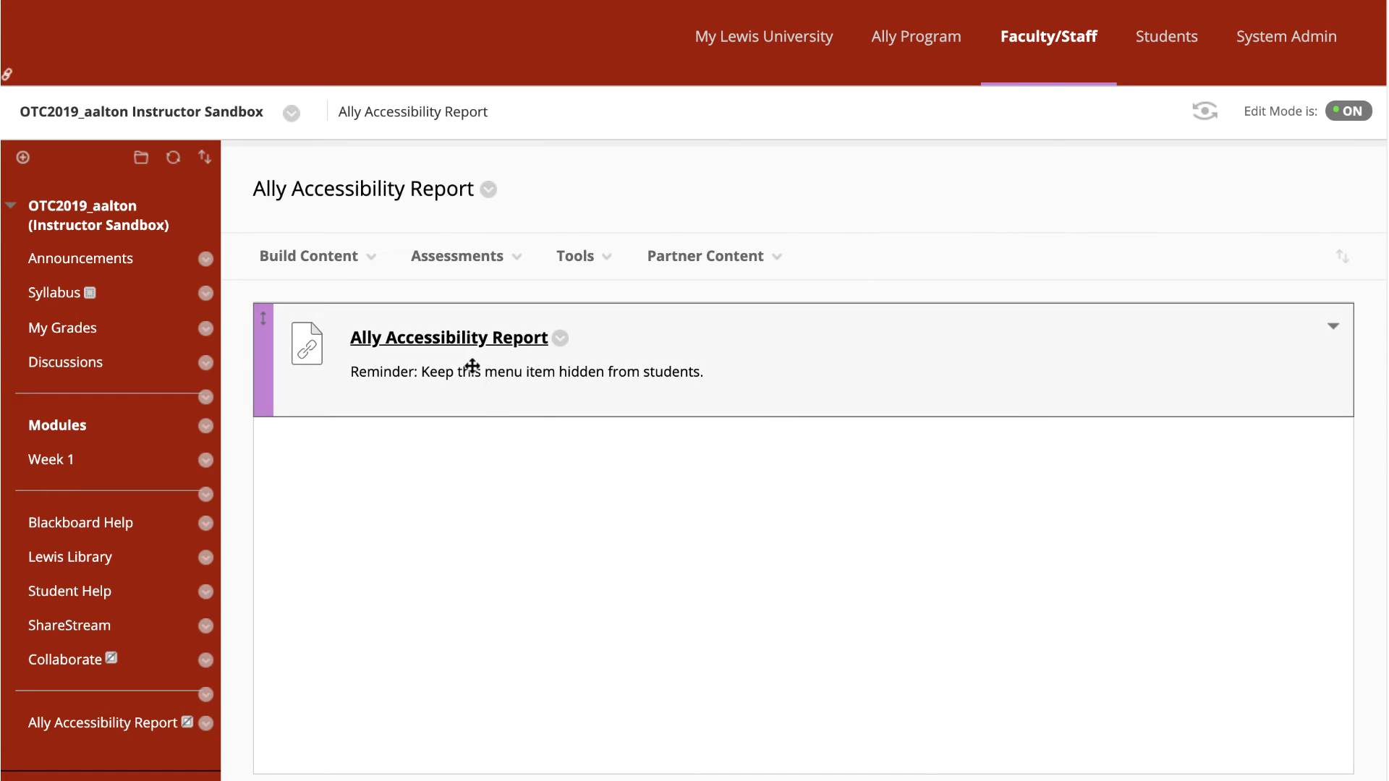